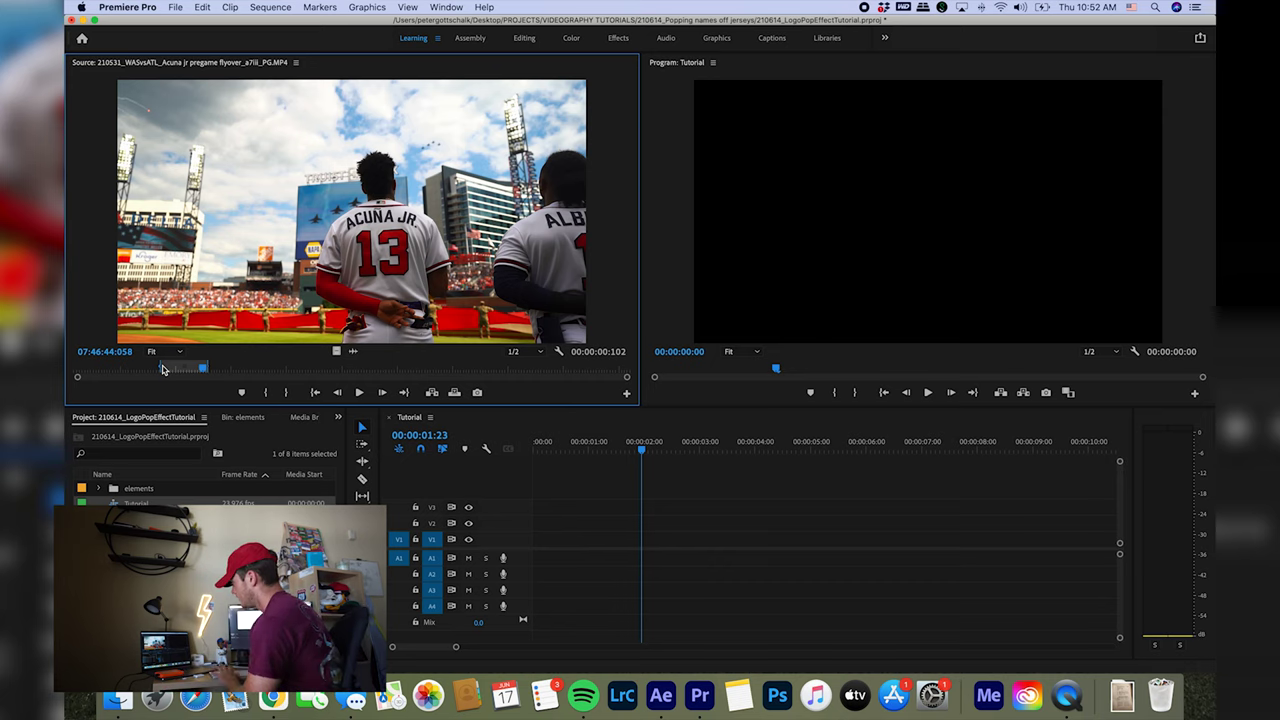
- Preview the jersey clip and add it to the sequence, keeping the existing sequence settings
key(space)
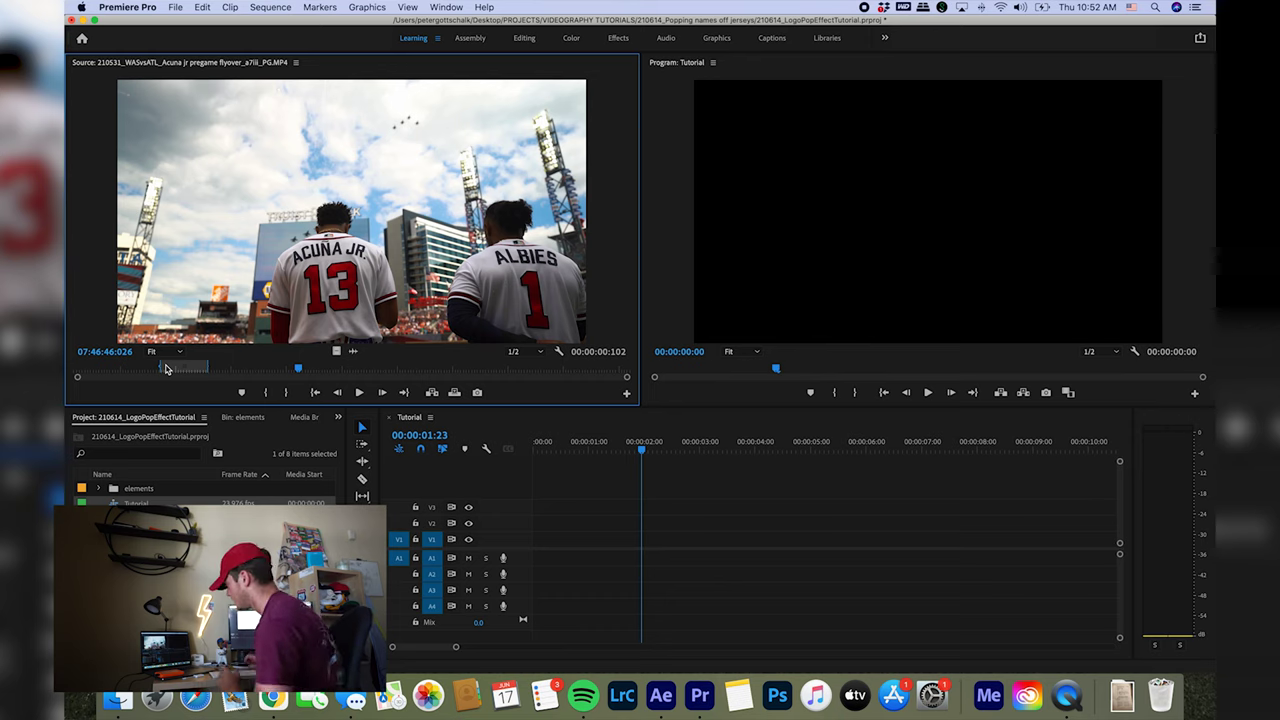
drag(341, 351, 556, 540)
click(721, 379)
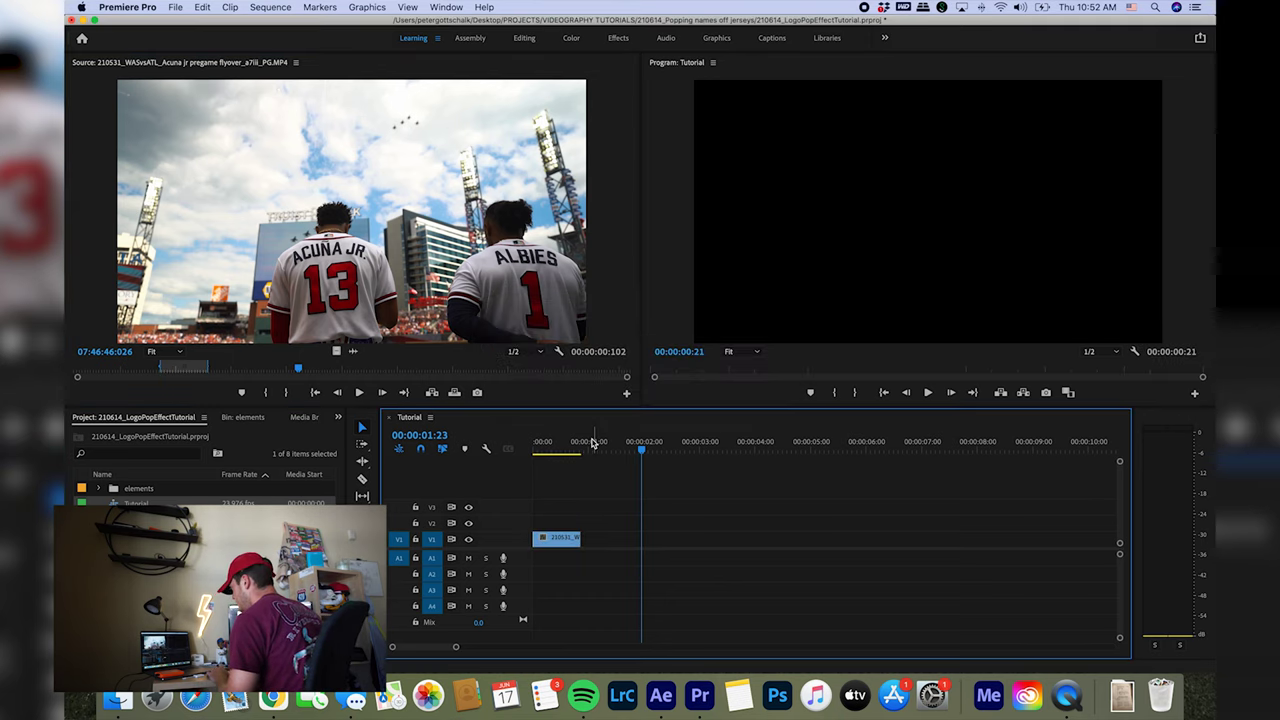
key(Up)
- Slow the jersey clip in the sequence to 20% speed
click(563, 540)
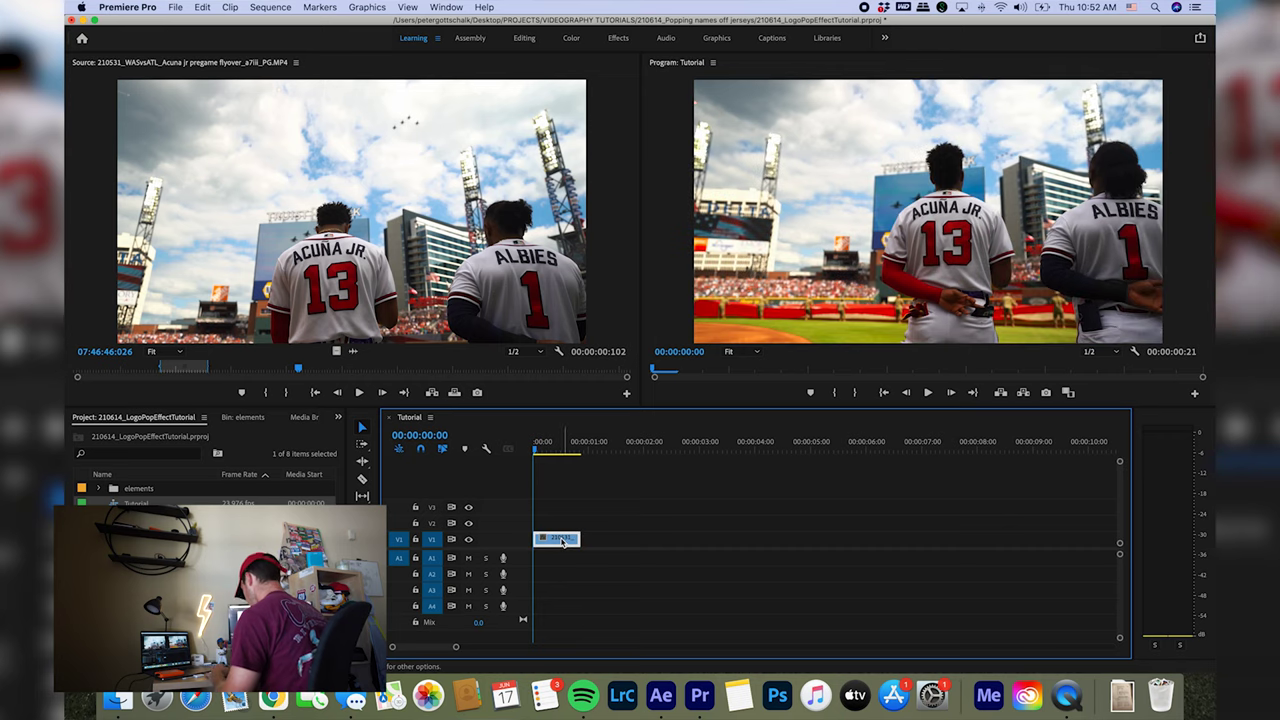
key(super+r)
text(20)
key(Return)
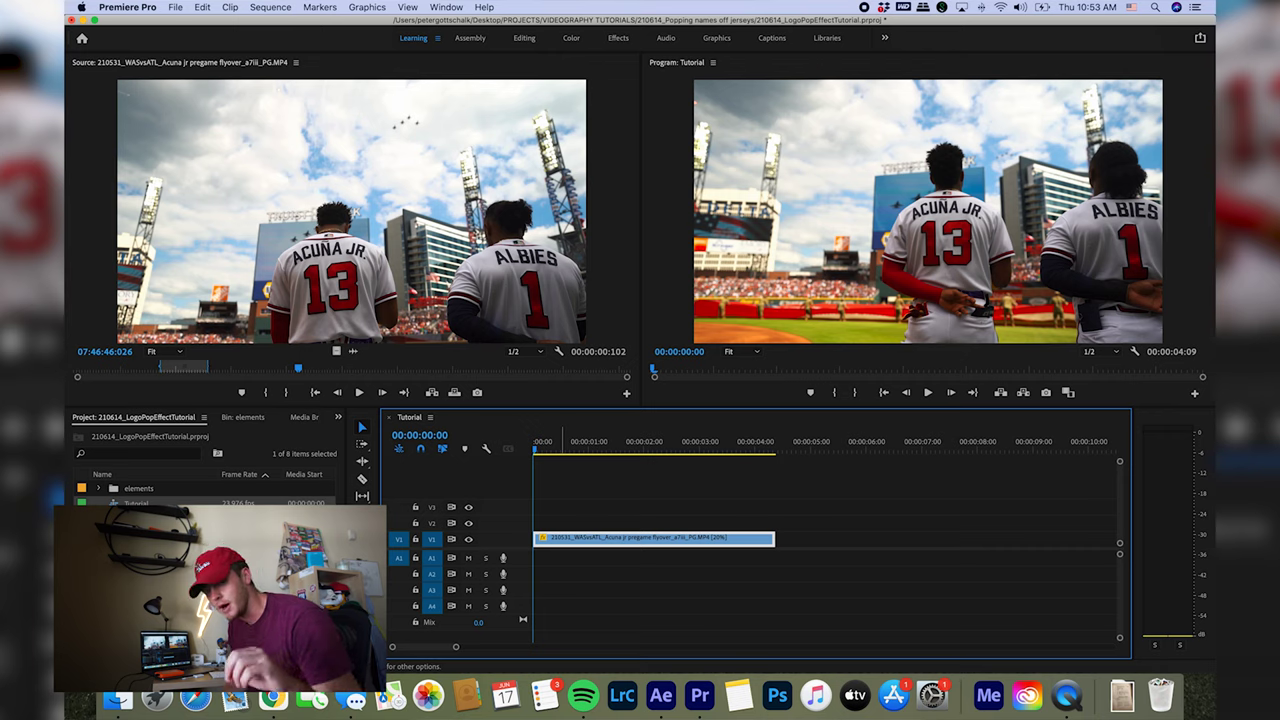
- Replace the sequence clip with an After Effects composition
click(679, 444)
right_click(671, 545)
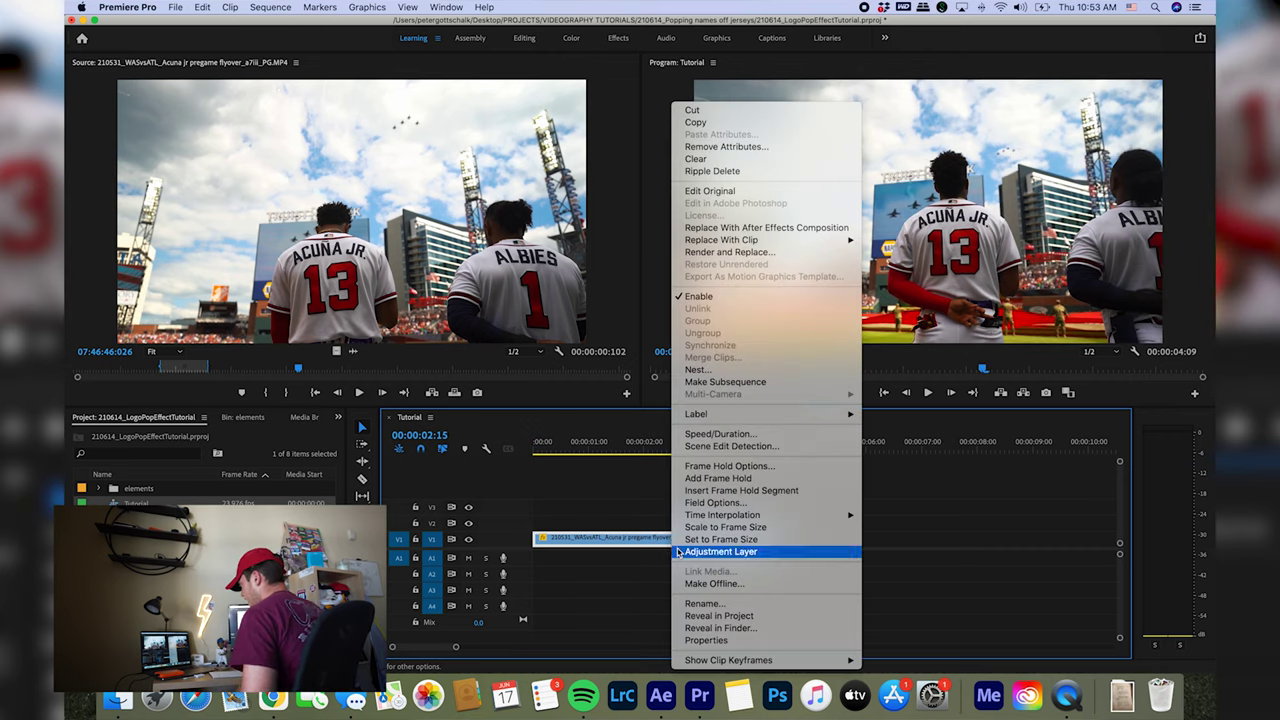
click(743, 228)
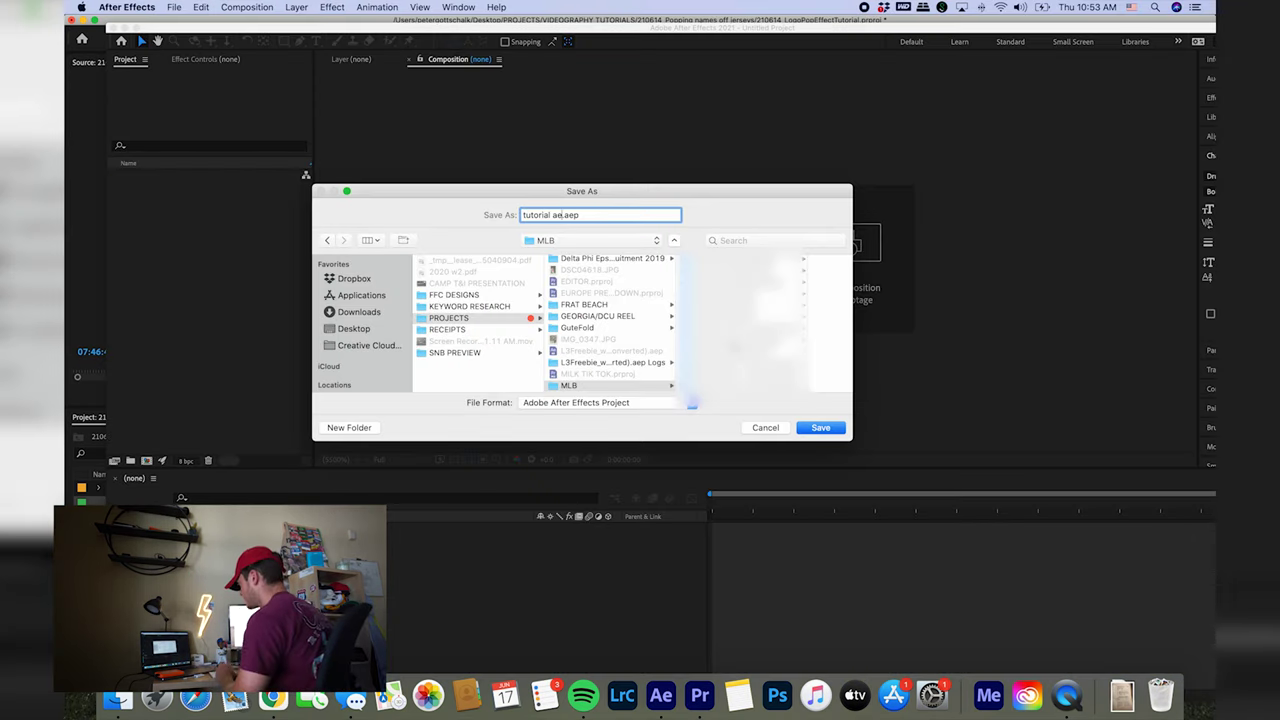
- Save the project as 'tutorial ae.aep', scrub about two seconds in, and maximize the window
click(820, 427)
drag(712, 503, 1052, 505)
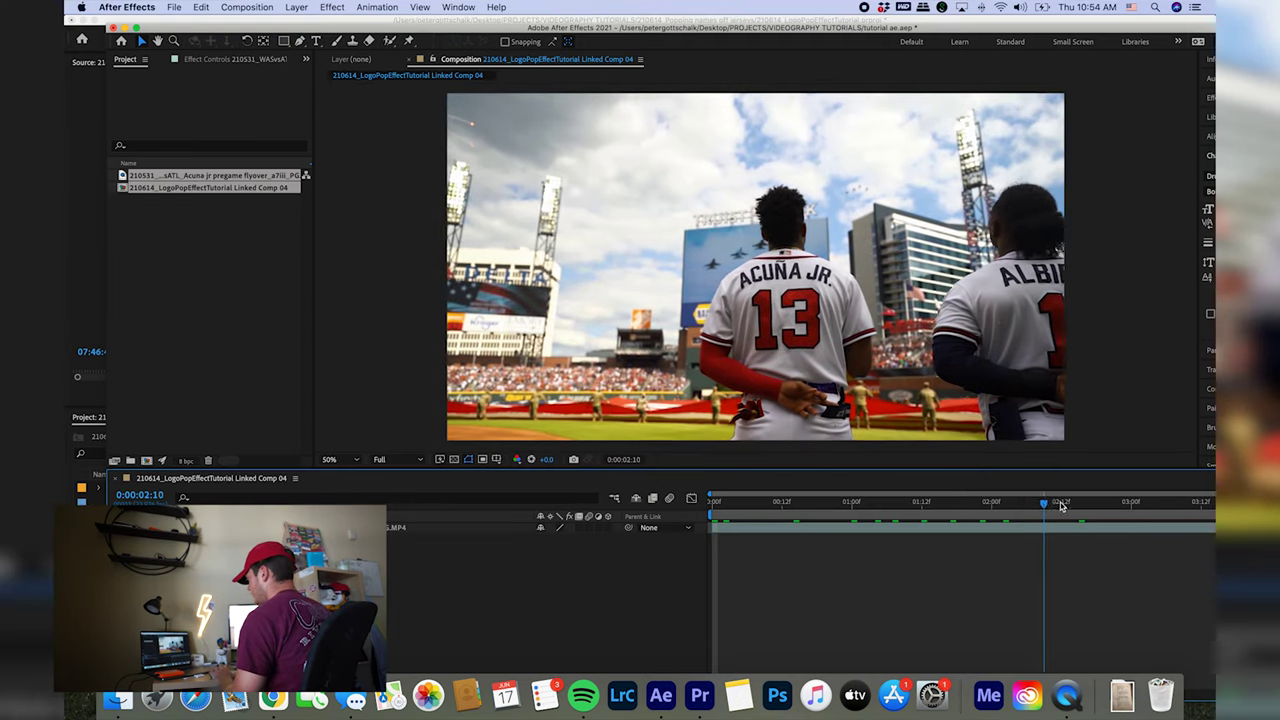
double_click(137, 20)
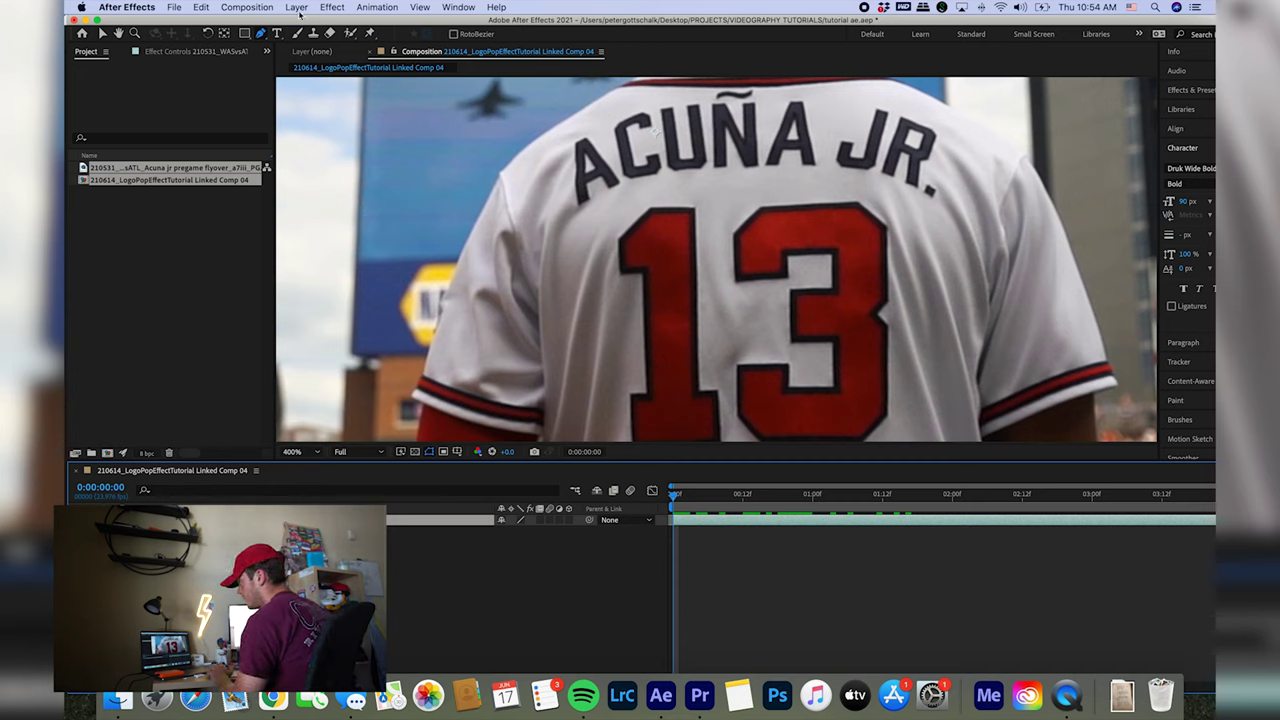
- Start the Pen mask at the top of the 1 and outline the lower edge of the 13
click(618, 240)
click(618, 276)
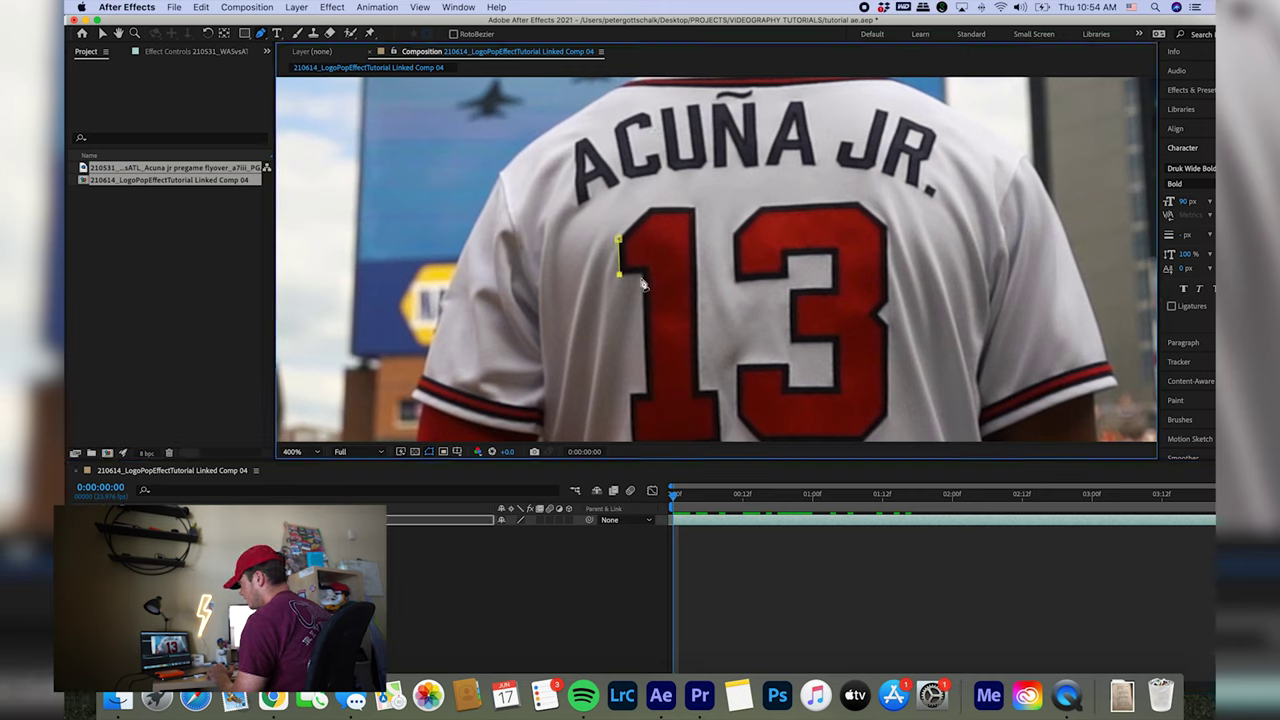
click(640, 274)
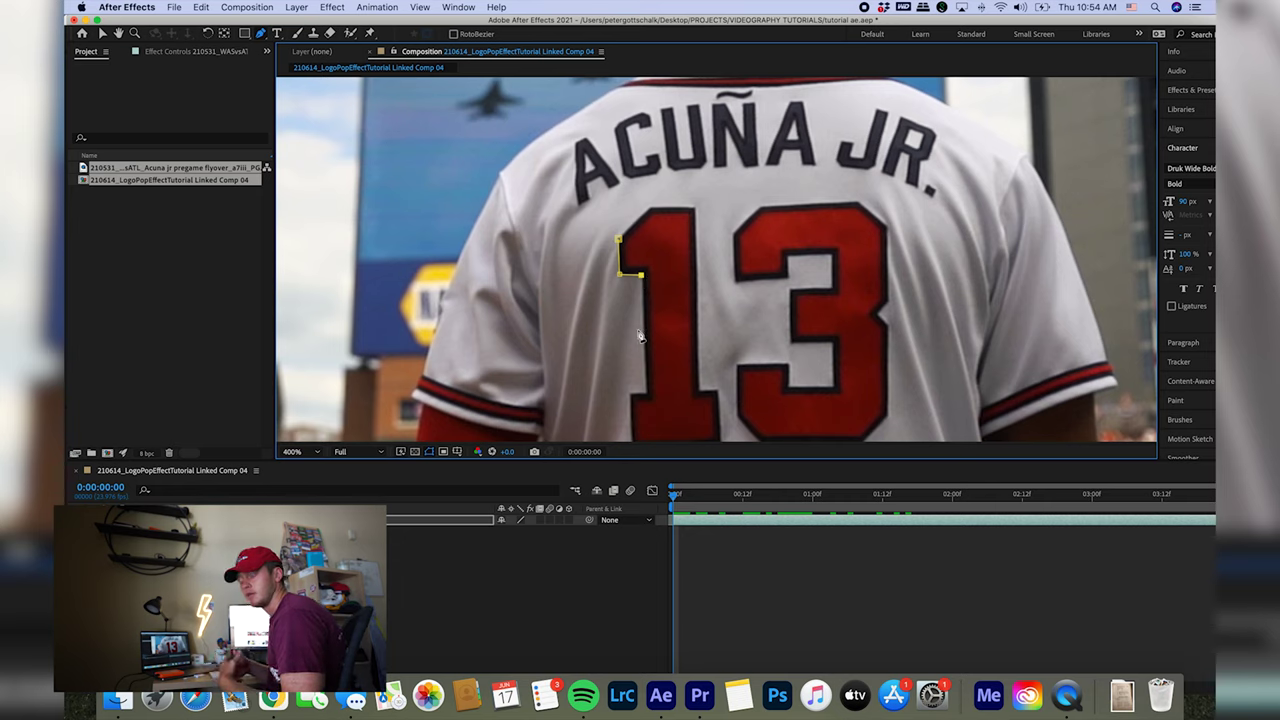
click(647, 397)
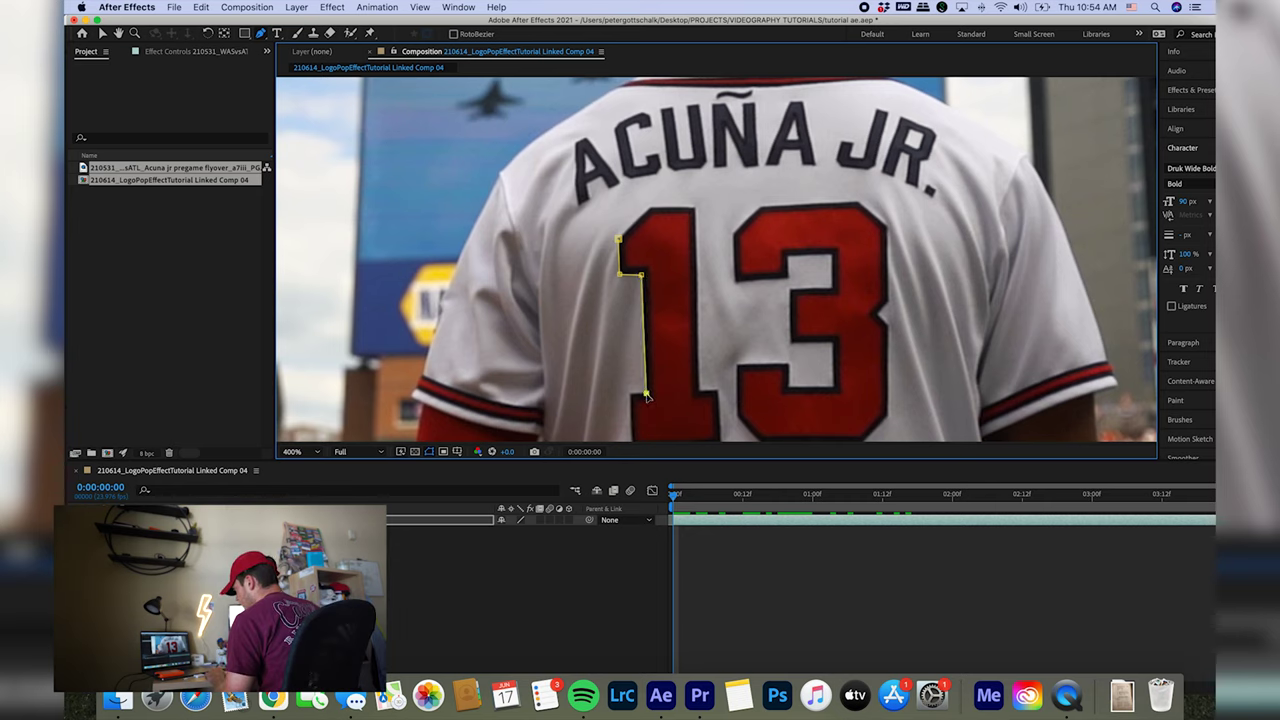
scroll(640, 400, down, 2)
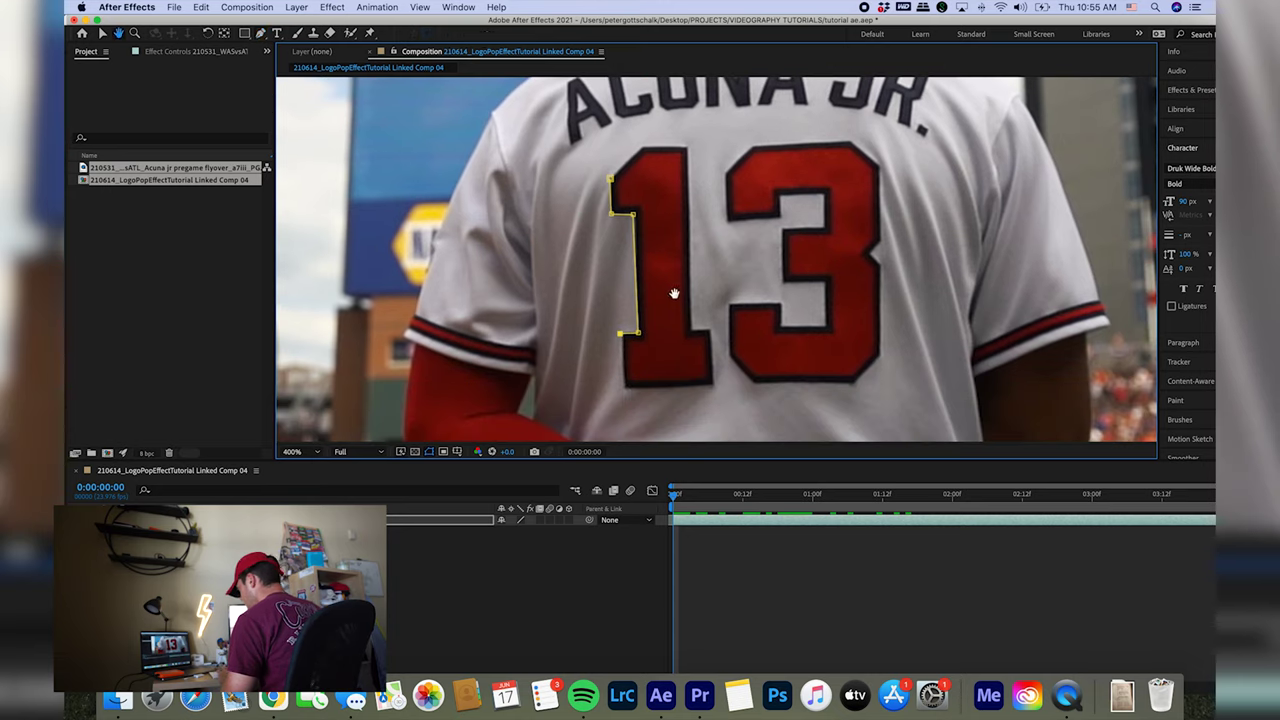
click(620, 333)
click(623, 386)
click(712, 383)
click(730, 356)
click(853, 383)
click(880, 353)
click(880, 240)
- Trace around the 3 and the top of the 1, closing the mask at its start
click(853, 143)
click(755, 147)
click(823, 197)
click(825, 325)
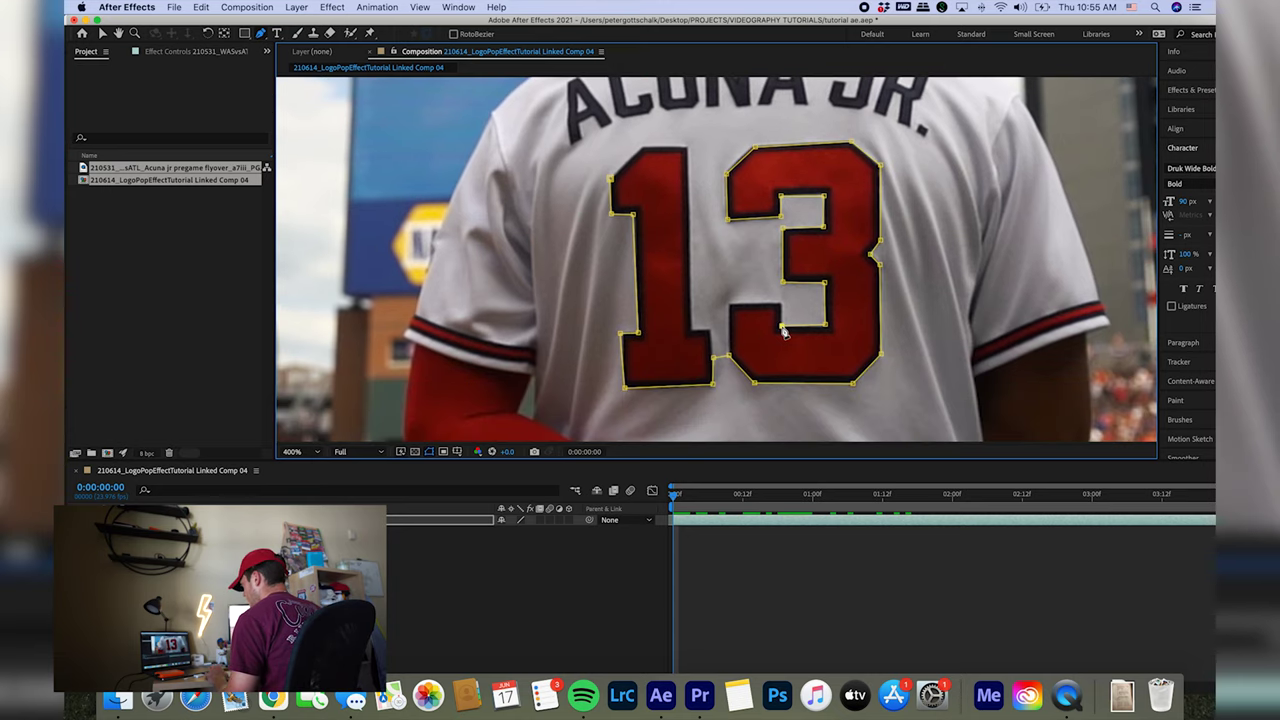
click(730, 303)
click(692, 330)
click(688, 148)
click(610, 180)
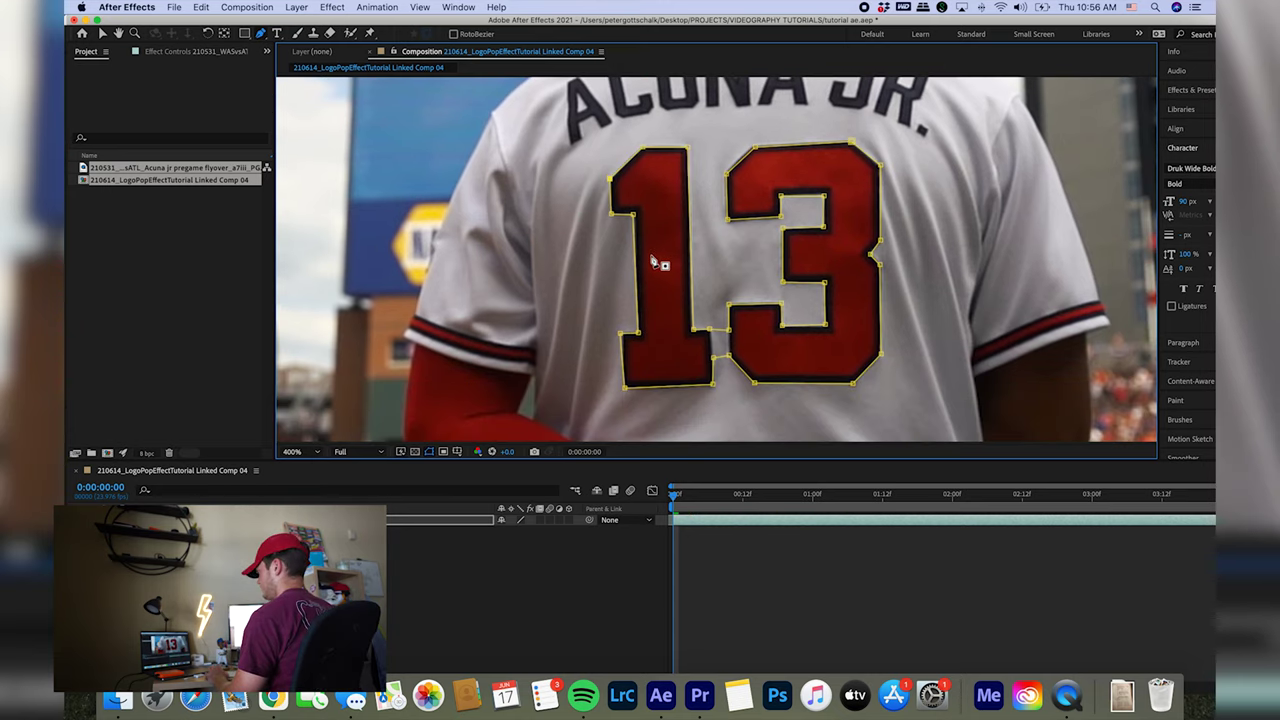
- Zoom out to the full frame, set Mask 1's mode to None, and select the mask
key(alt+slash)
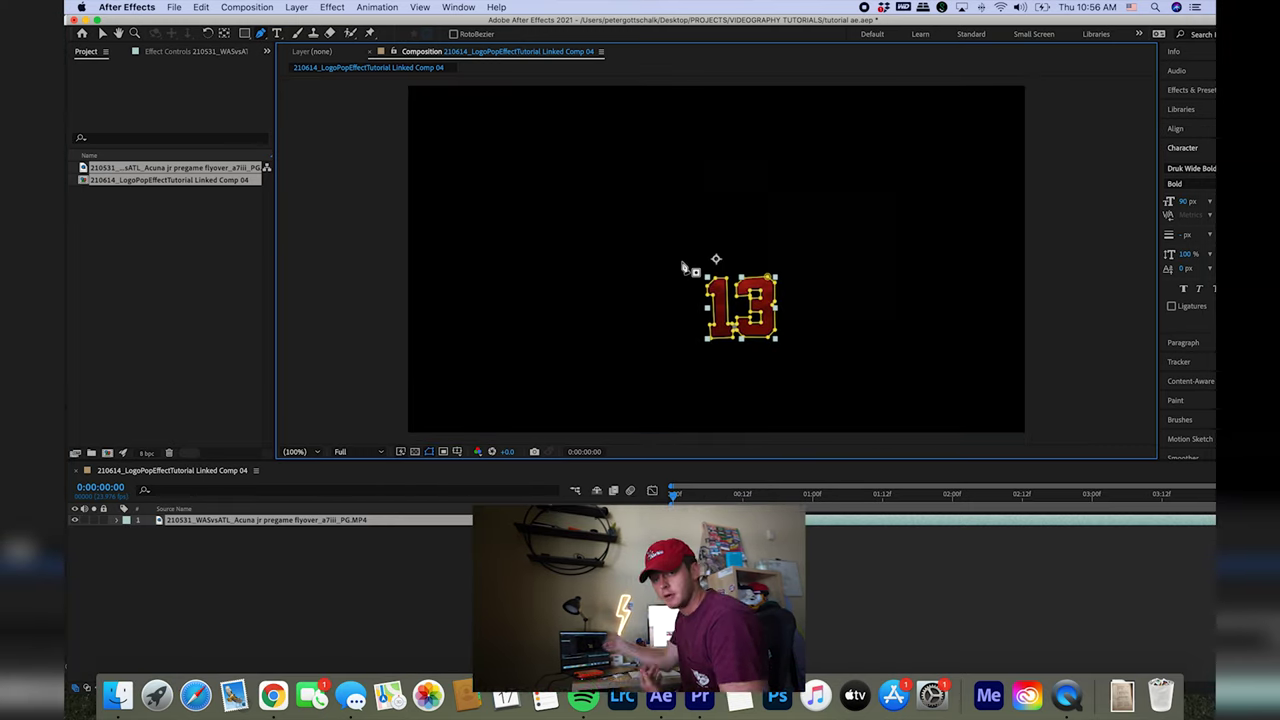
click(117, 521)
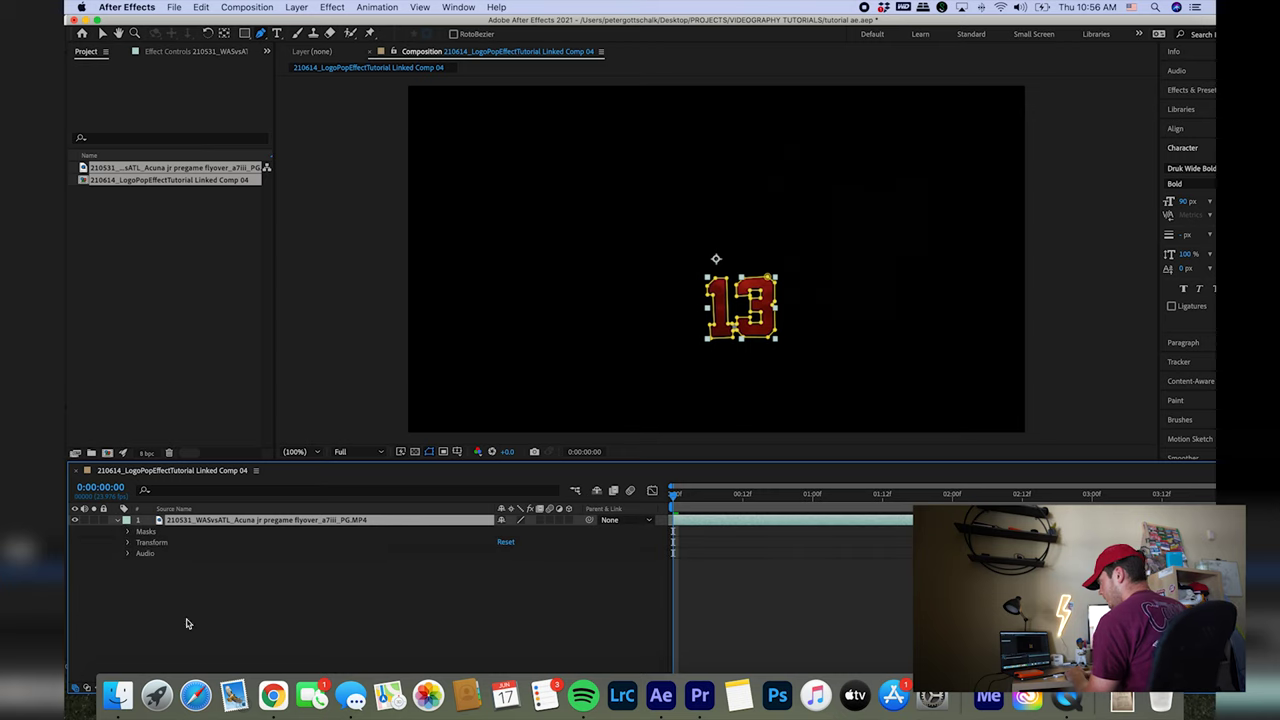
click(127, 532)
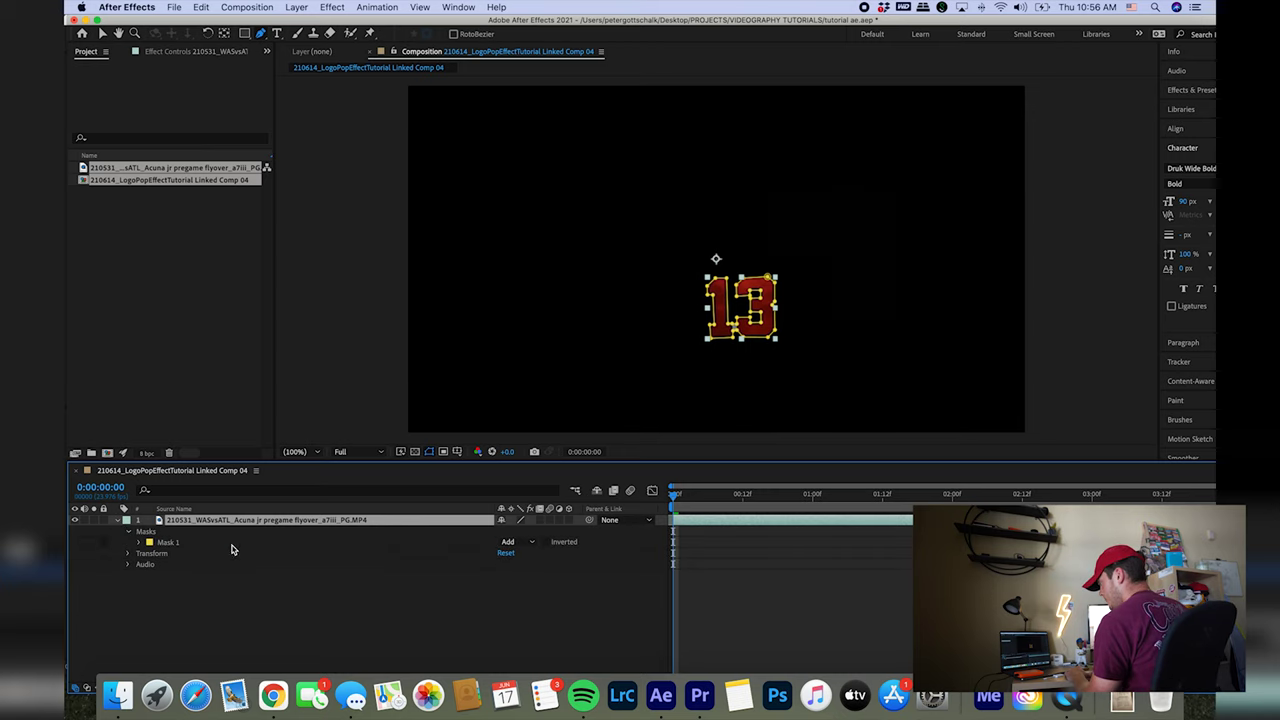
click(520, 542)
click(521, 556)
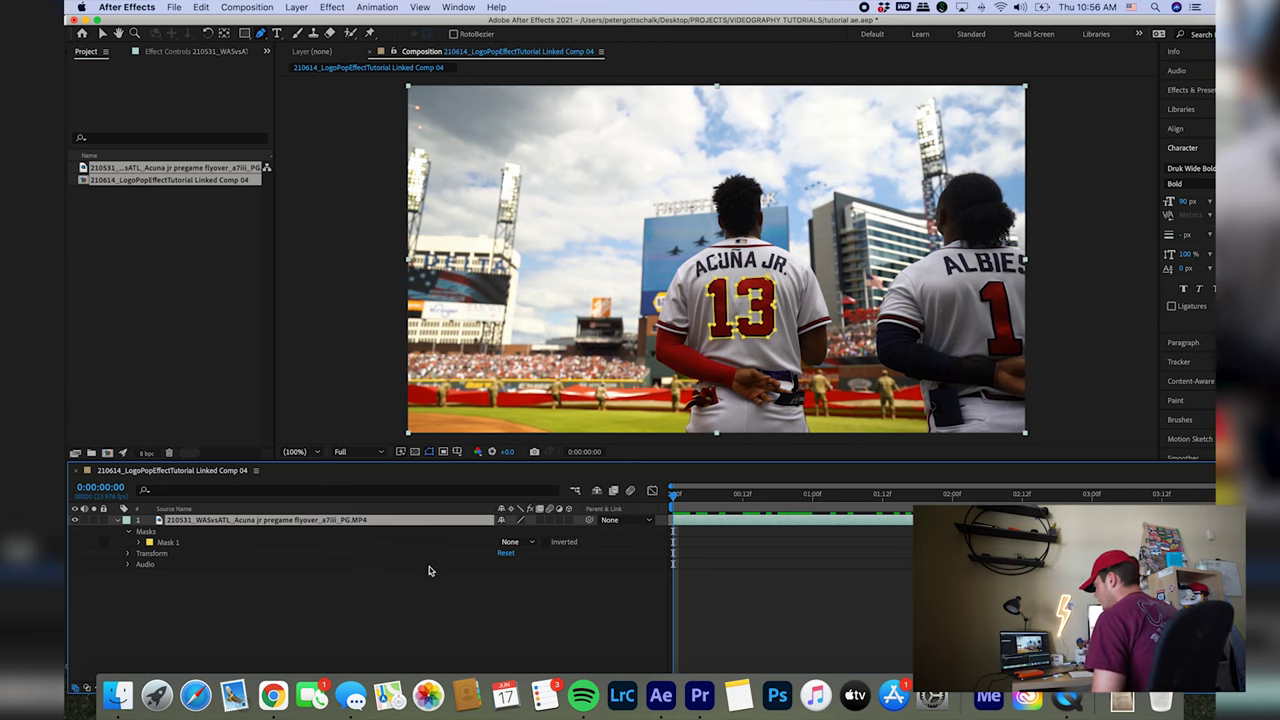
click(166, 544)
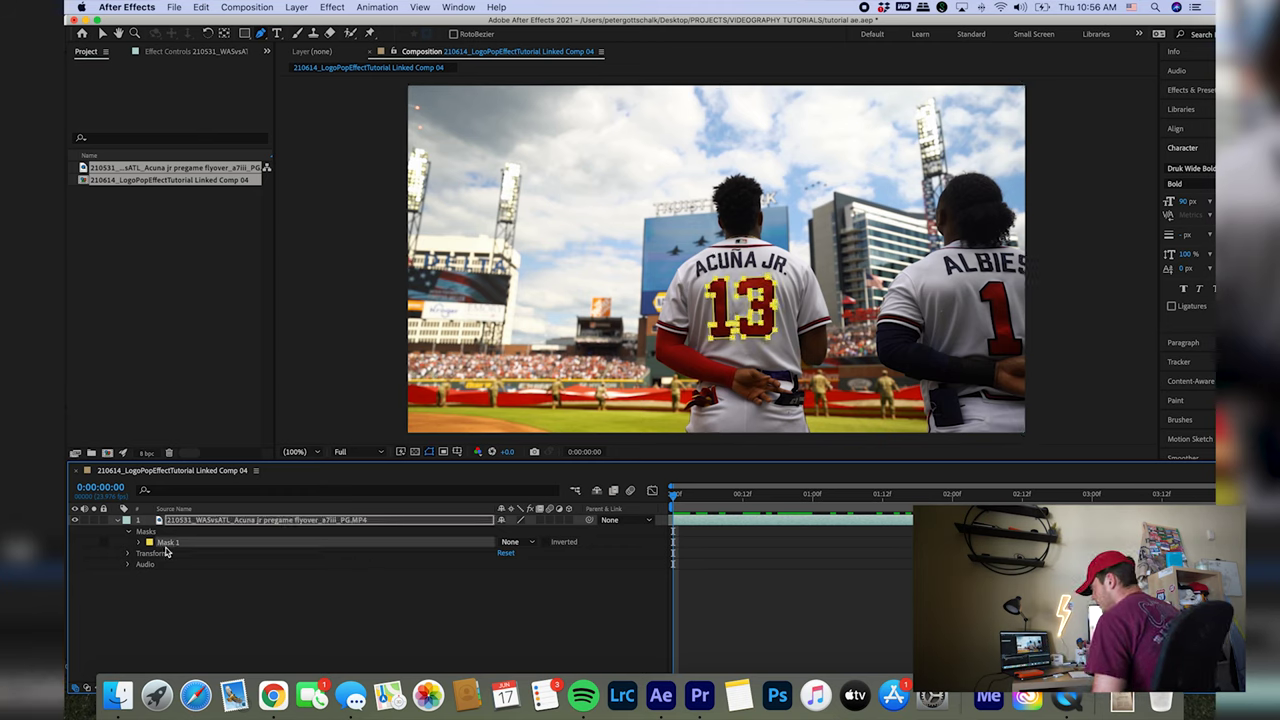
click(506, 8)
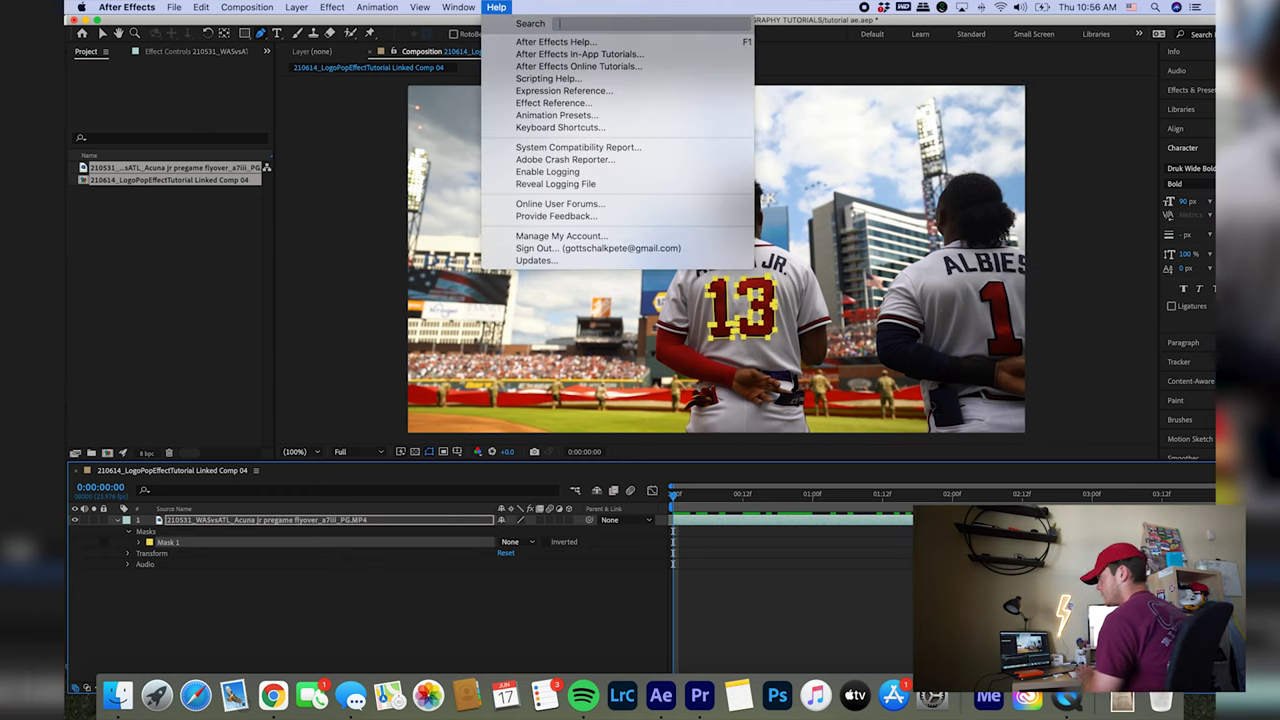
- Find Track Mask via Help search 'track' and track the 13 mask forward through the clip
text(track)
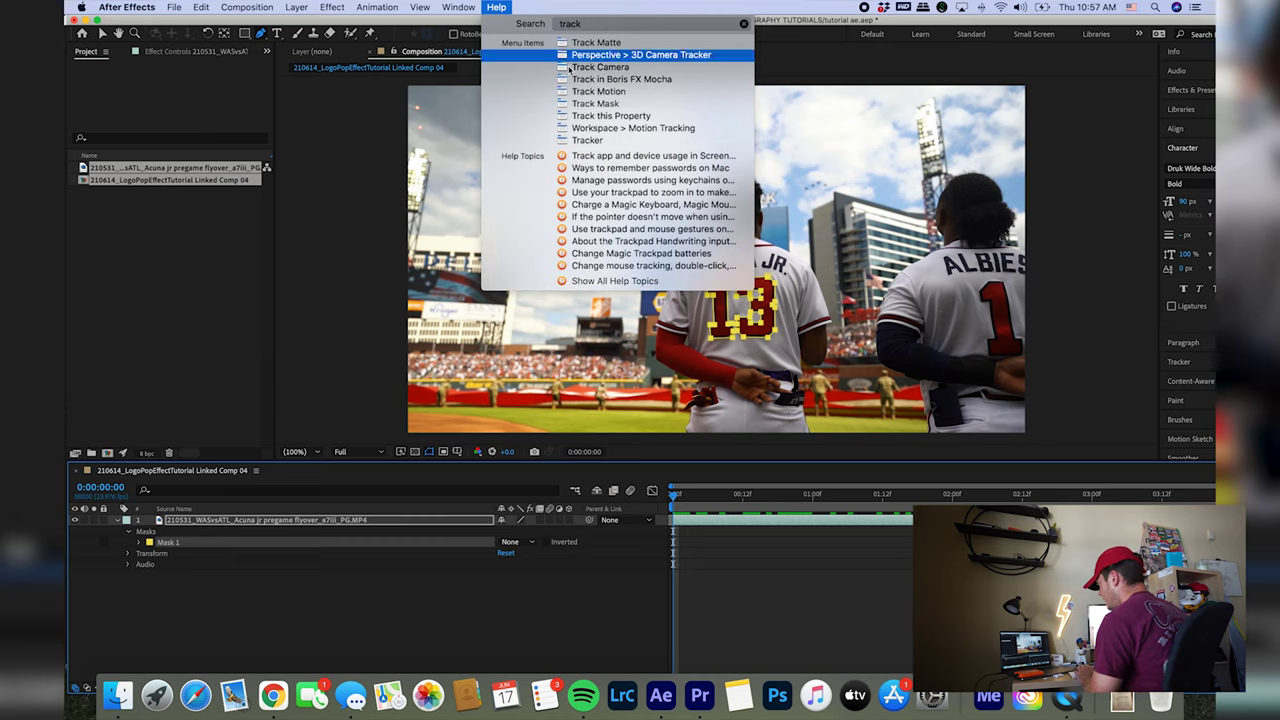
click(596, 103)
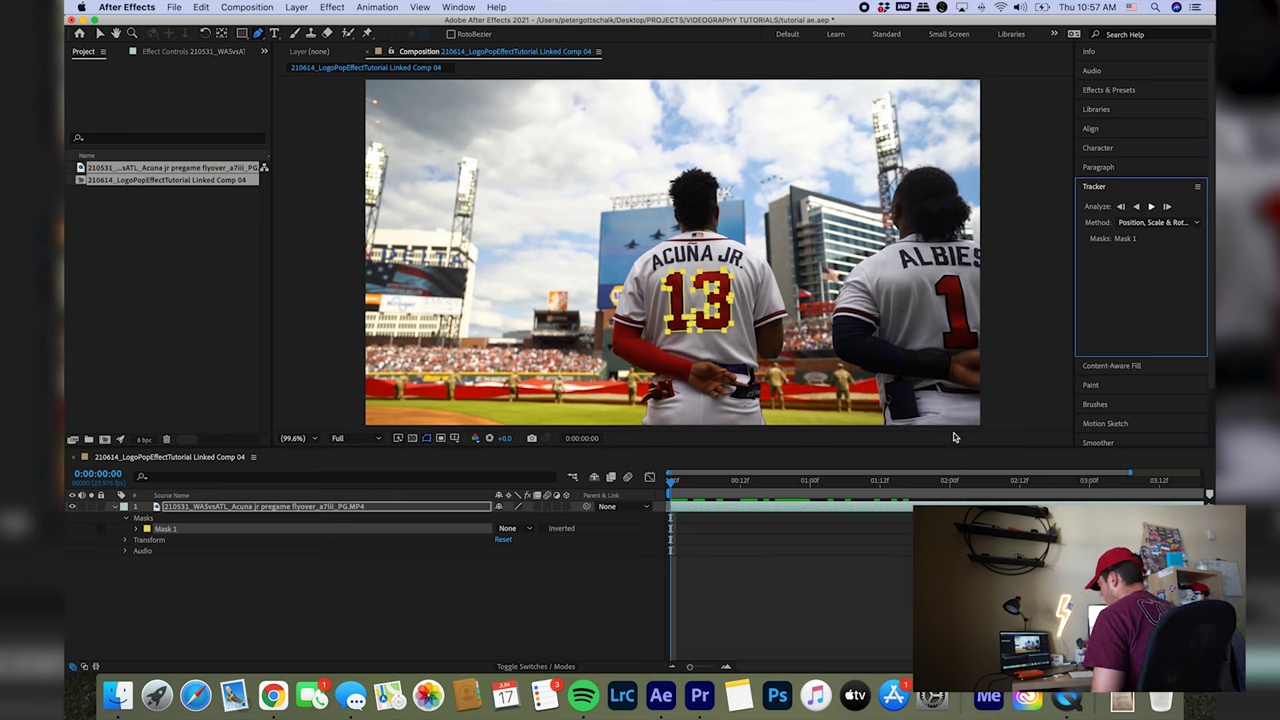
key(super+alt+t)
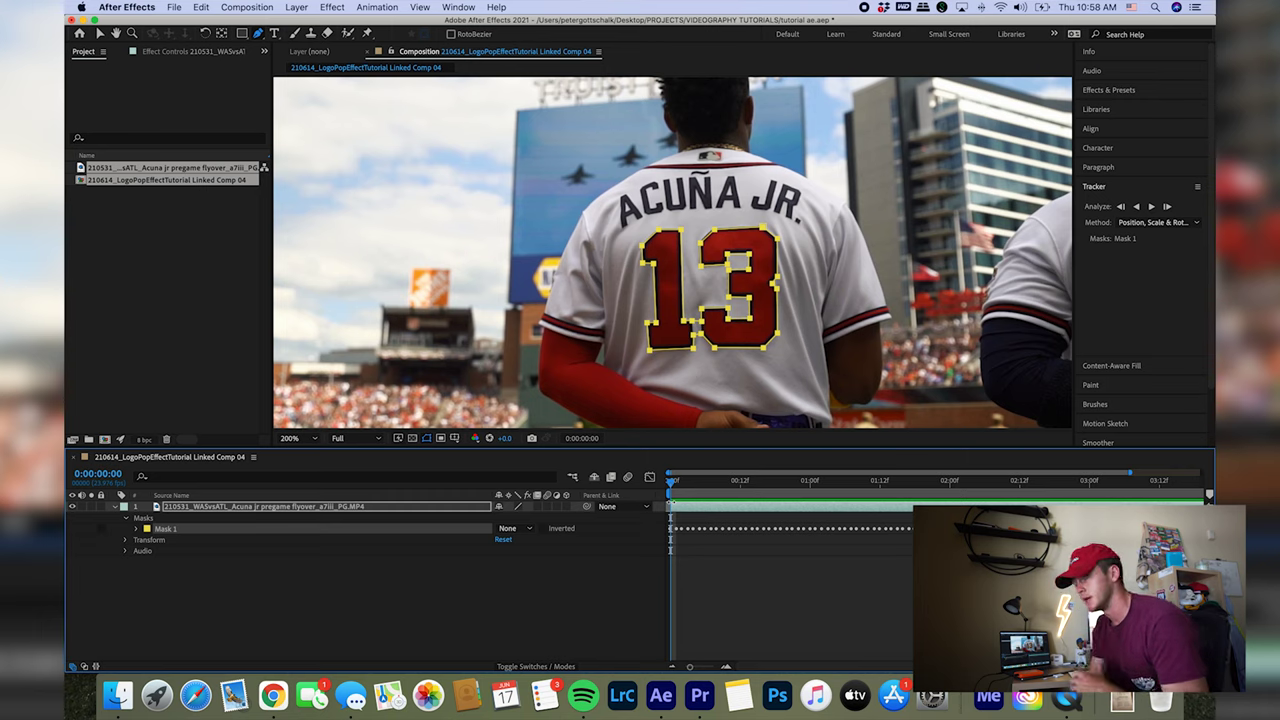
click(783, 597)
- Duplicate the jersey footage layer and rename the two layers 'top layer' and 'original'
click(717, 513)
click(114, 507)
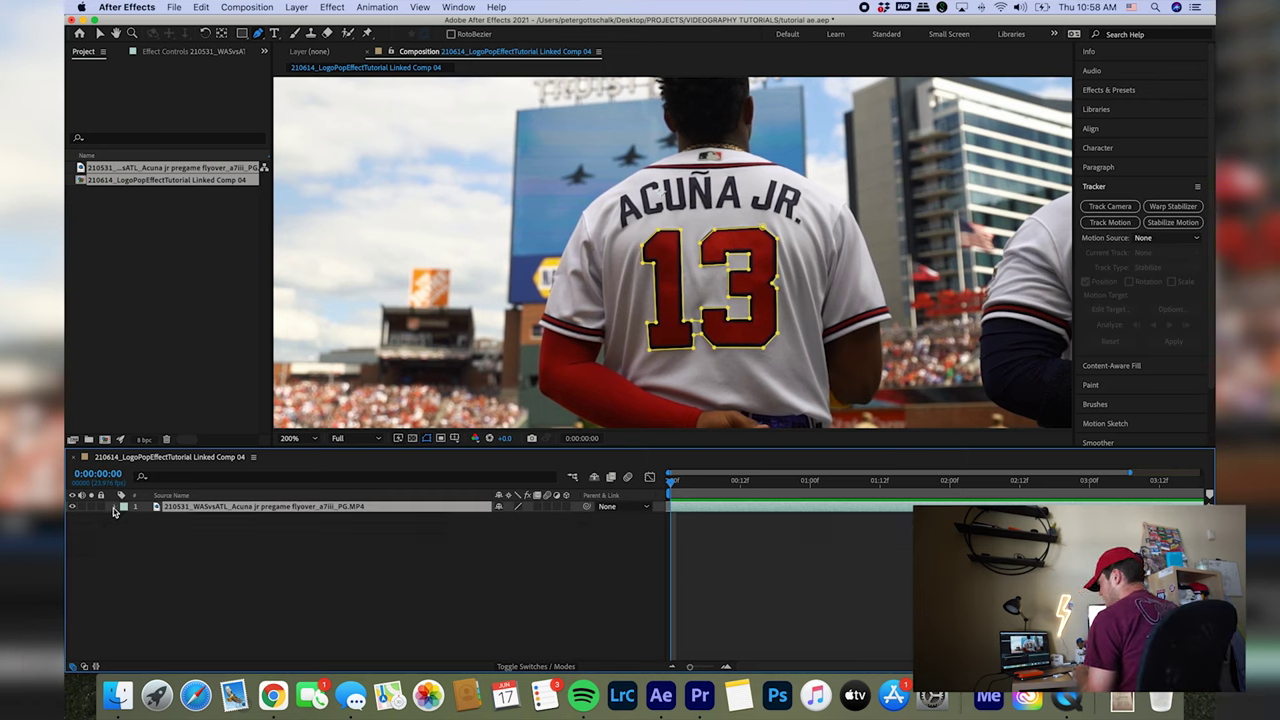
key(super+d)
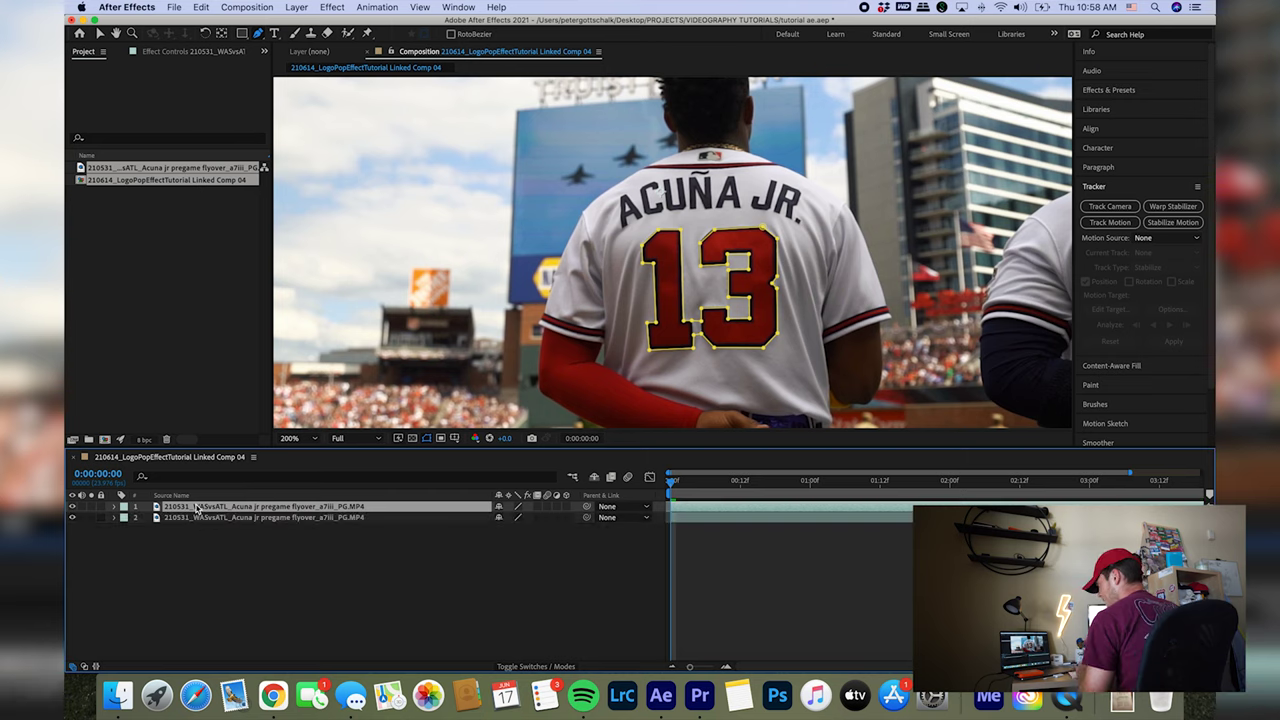
right_click(197, 507)
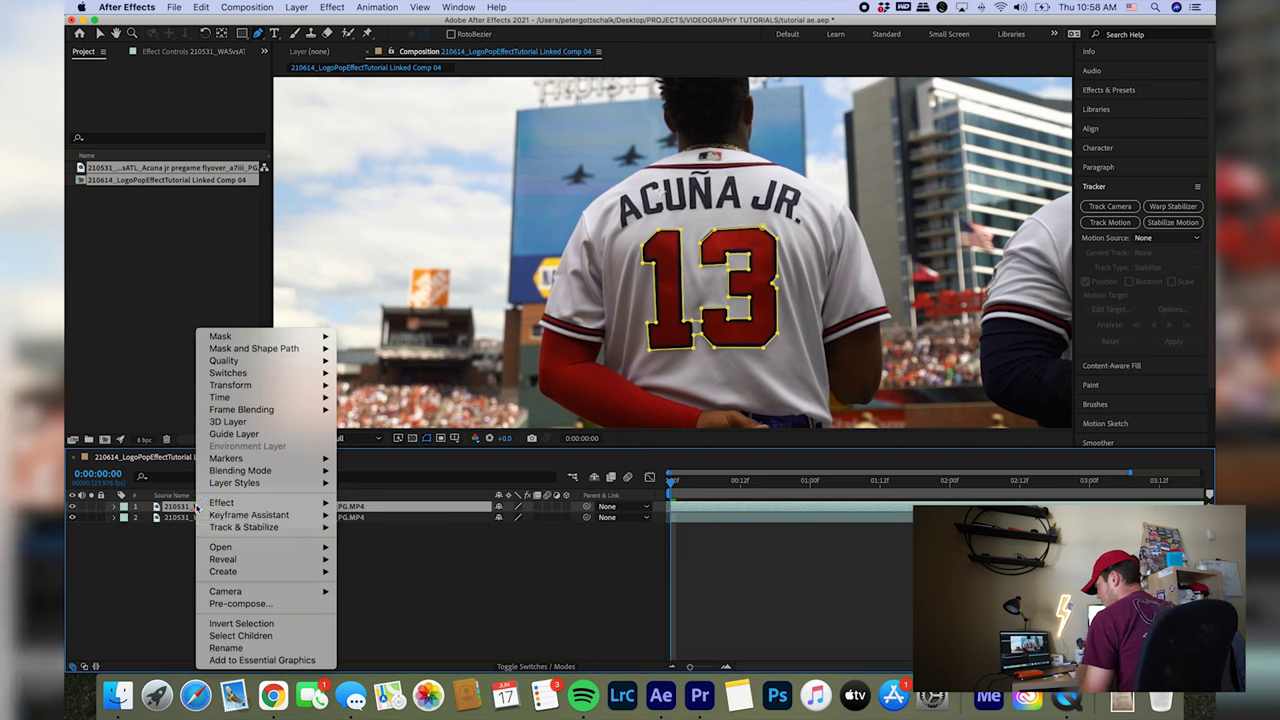
click(225, 647)
text(cop)
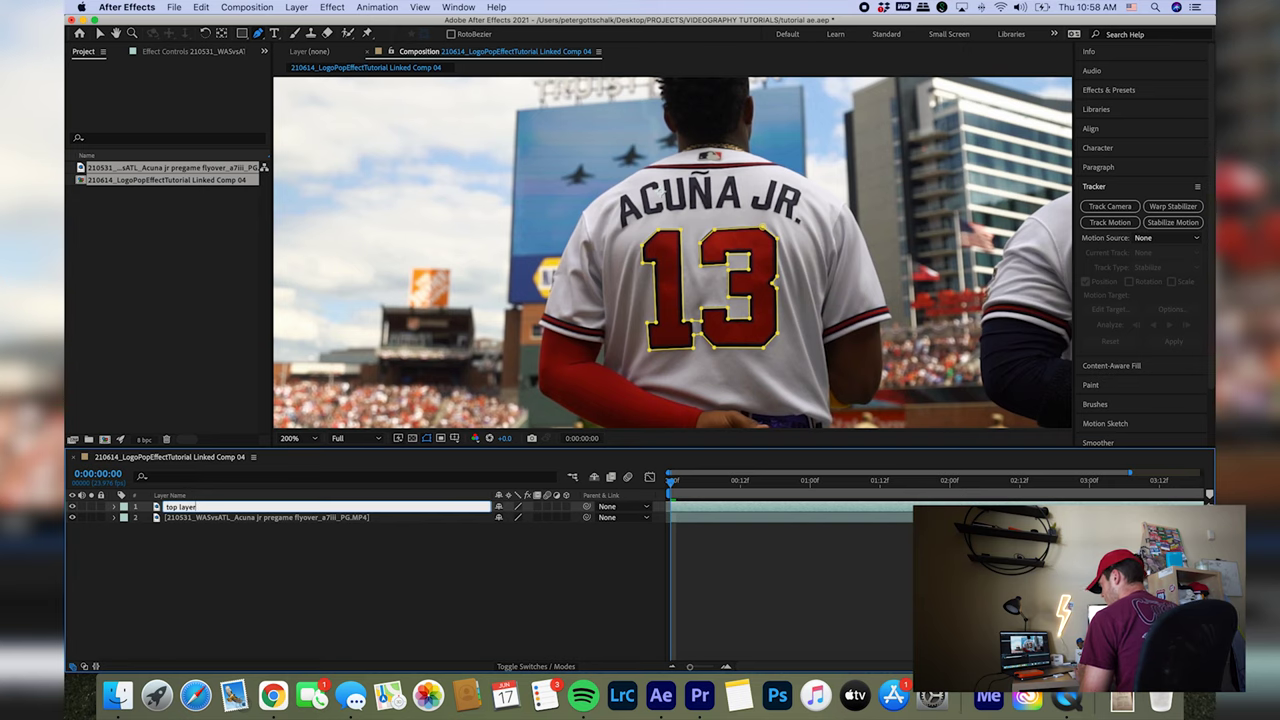
right_click(246, 517)
click(281, 650)
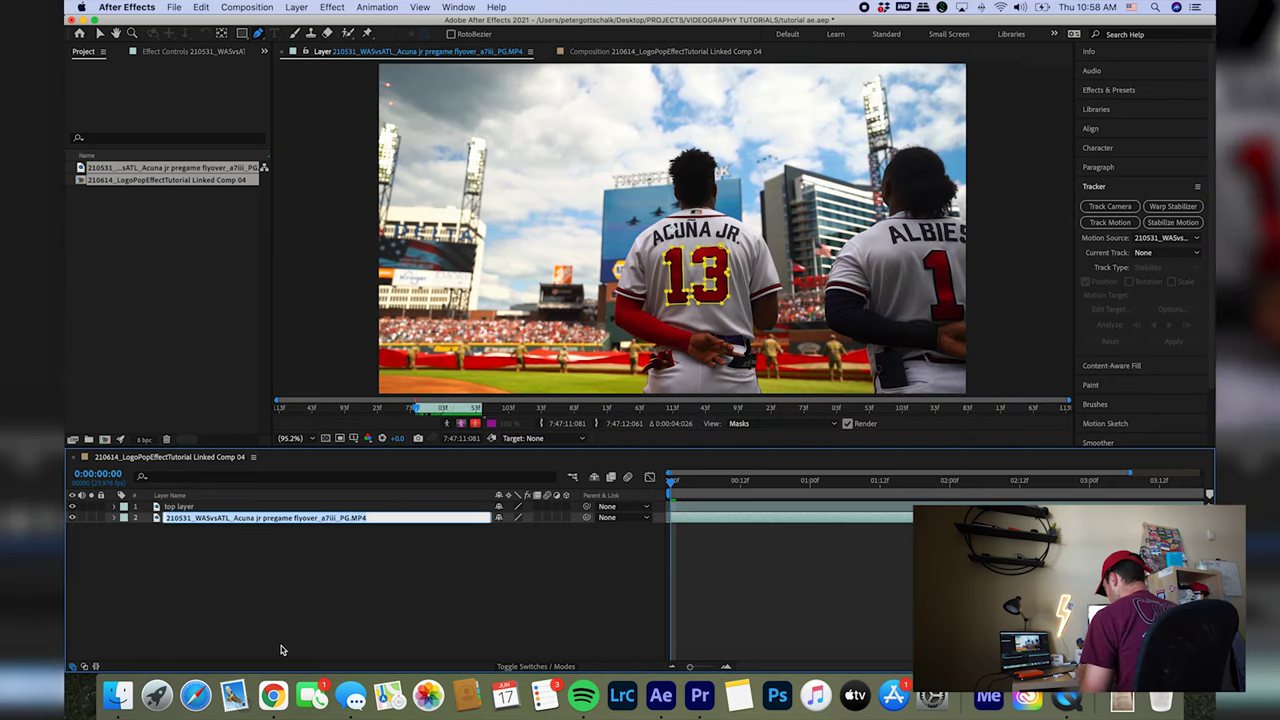
text(original)
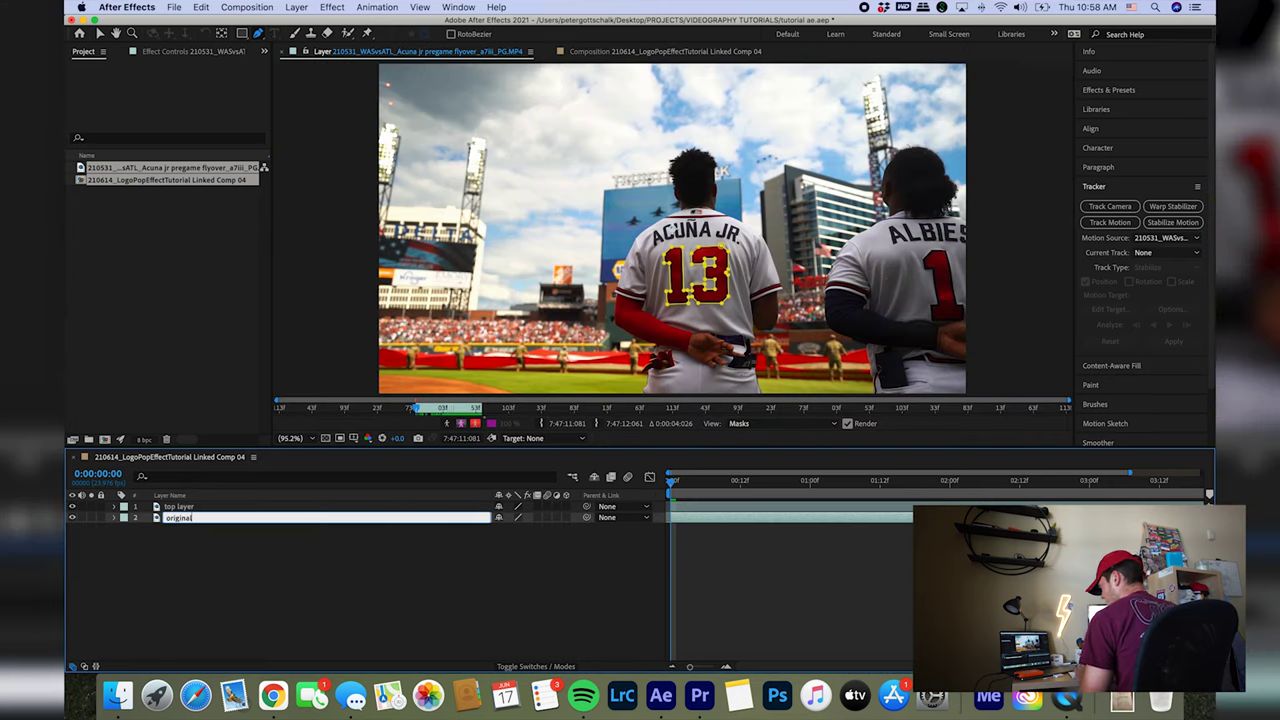
key(Return)
- Set the top layer's mask mode to Add and delete Mask 1 from the original layer
click(114, 506)
click(125, 519)
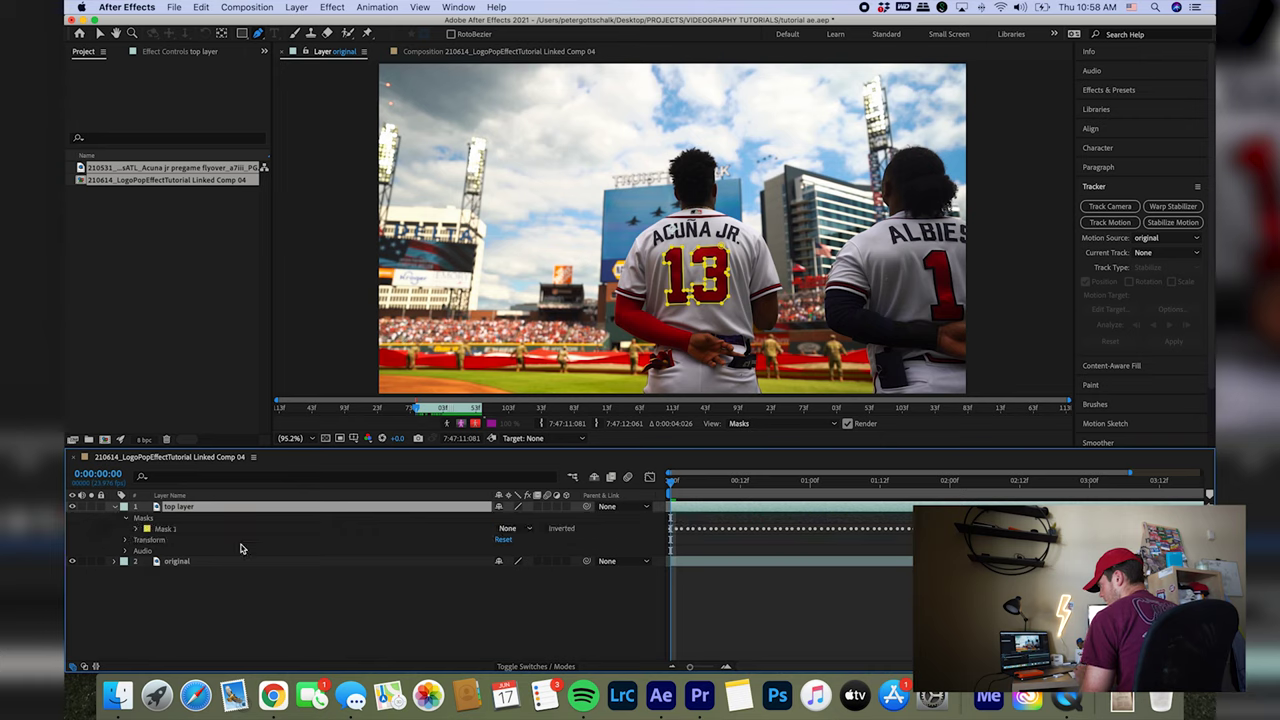
click(518, 529)
click(510, 551)
click(125, 519)
click(115, 550)
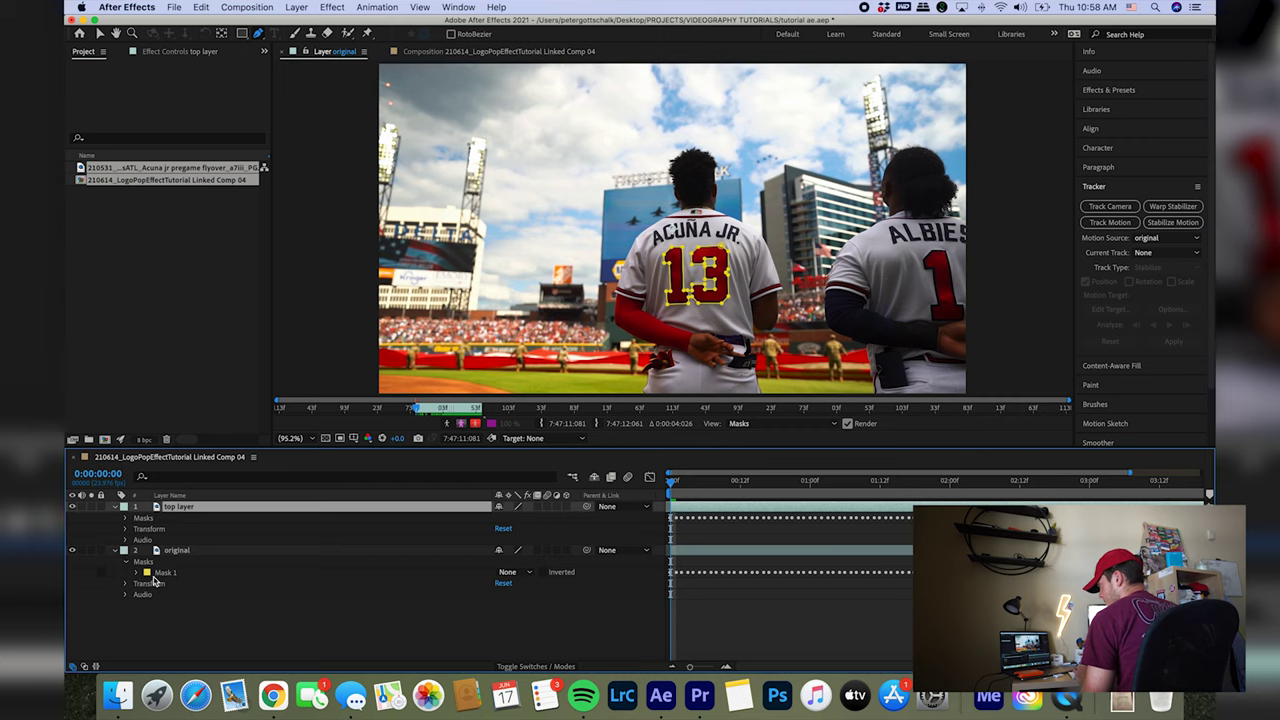
click(160, 573)
key(Delete)
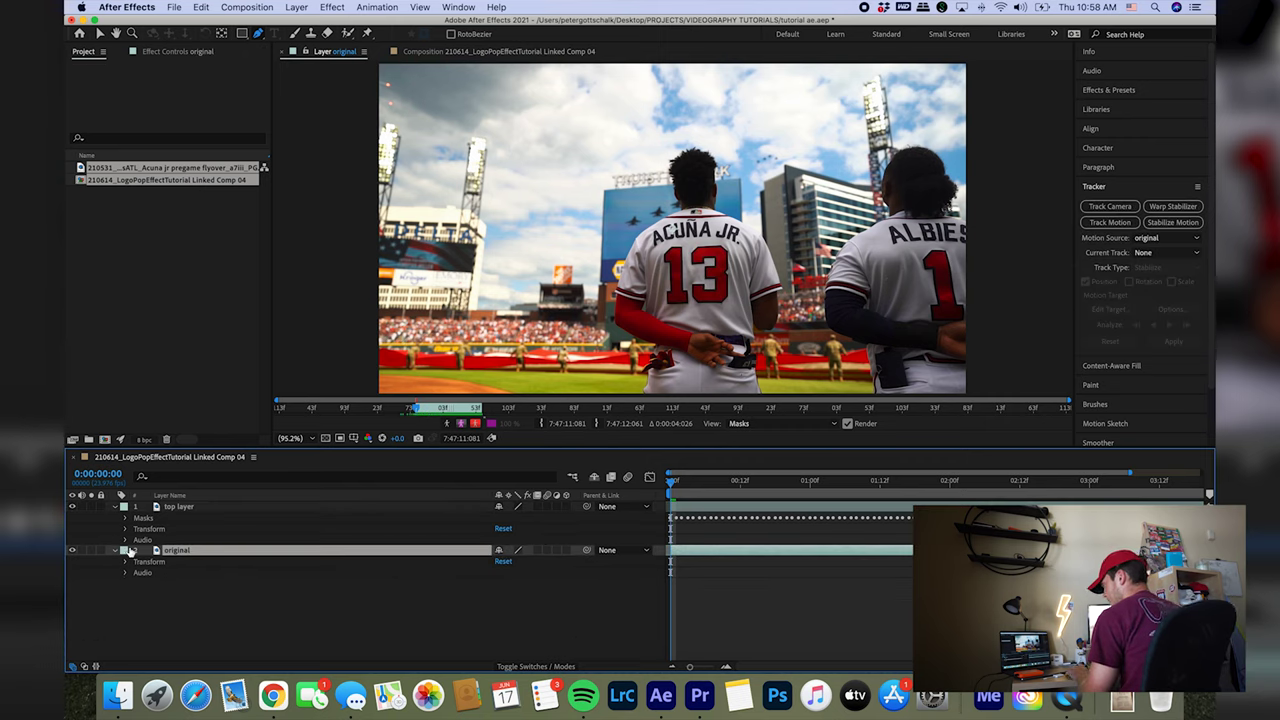
click(119, 552)
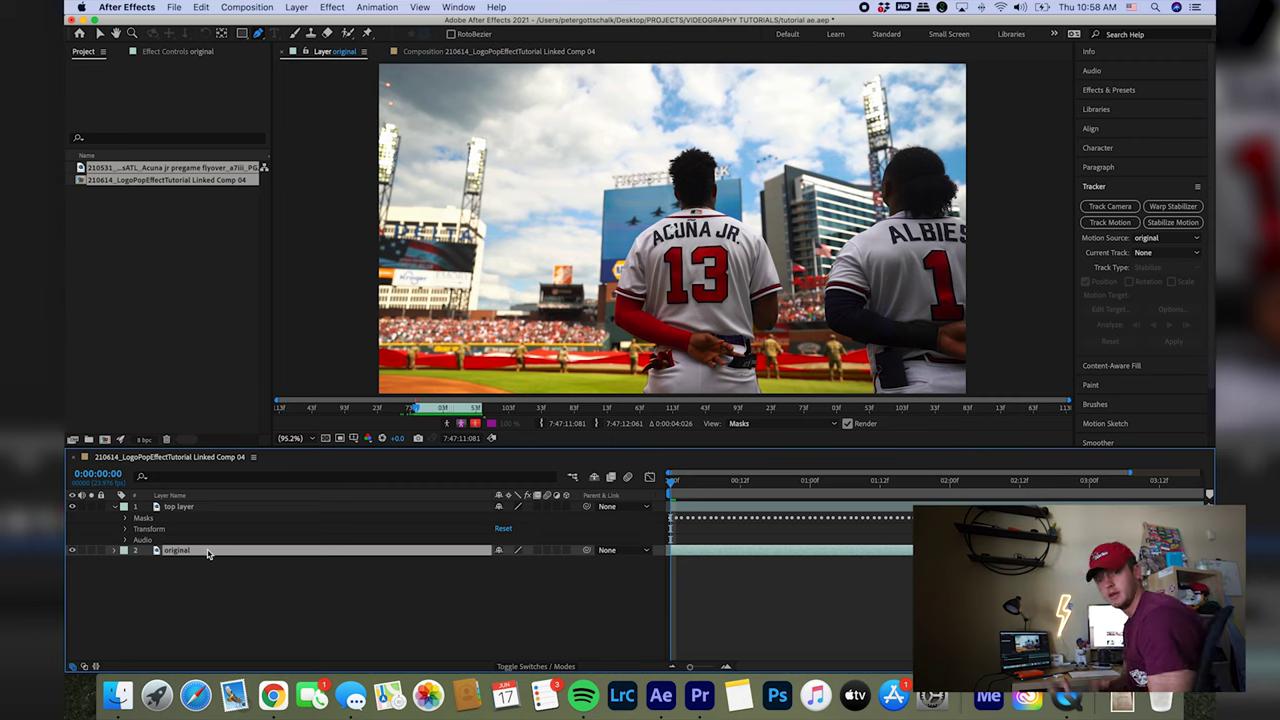
- Fit the viewer to the frame and toggle the original layer off and on to check the isolated 13
click(180, 507)
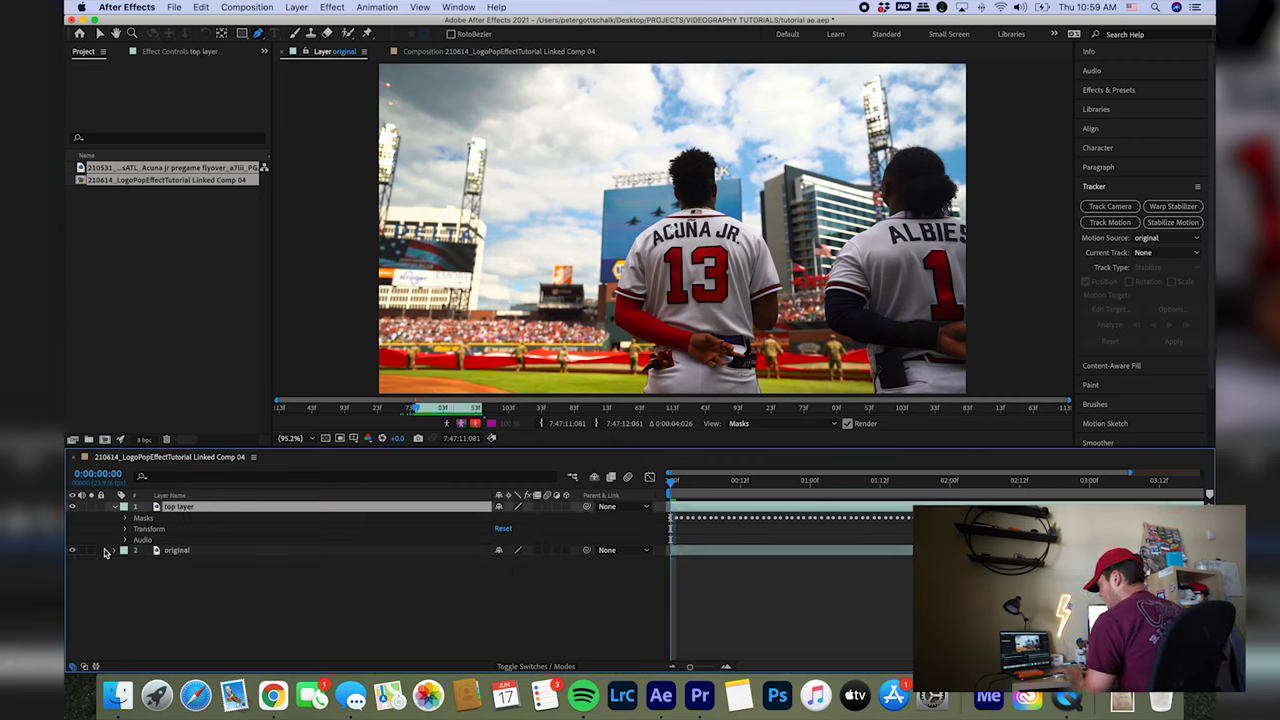
click(72, 551)
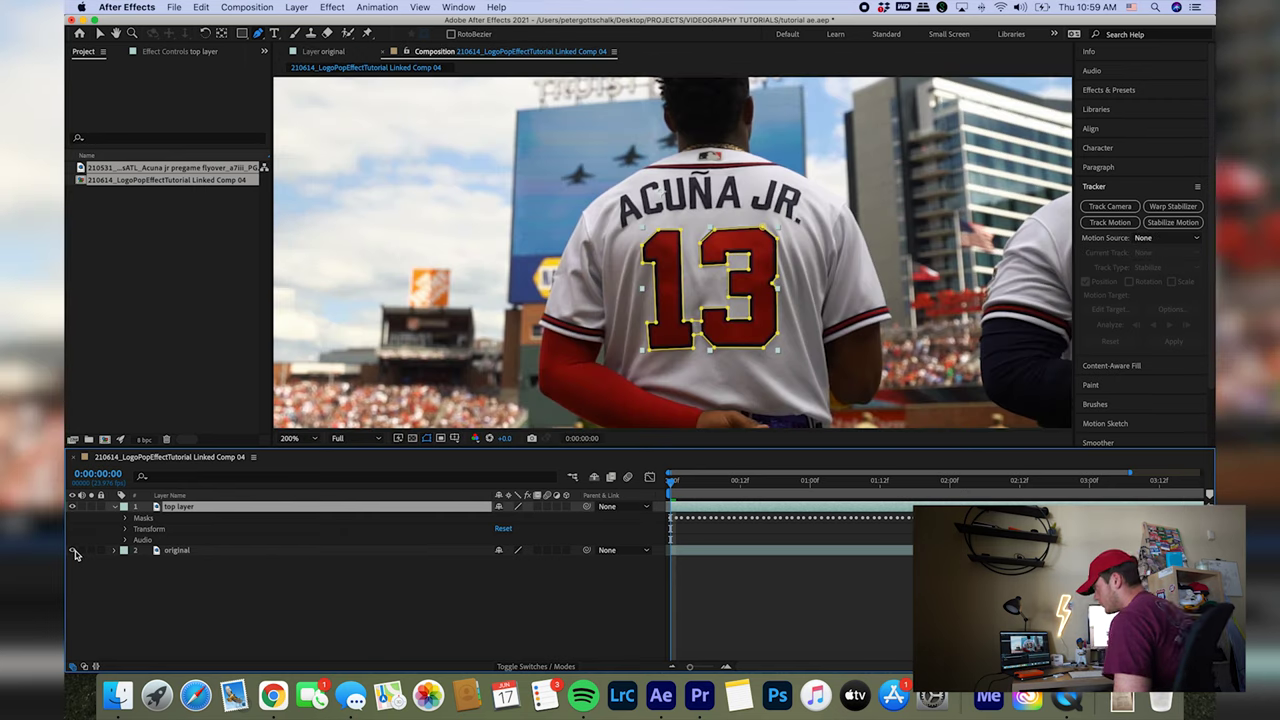
click(296, 438)
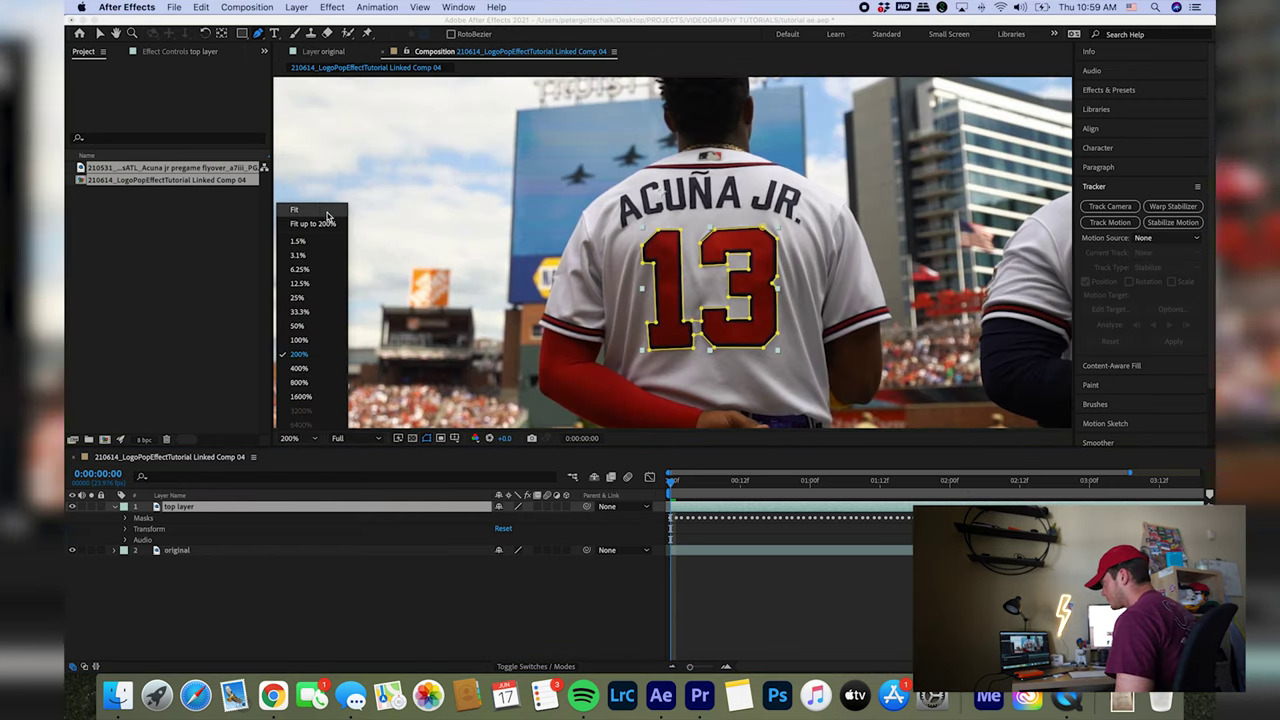
click(300, 214)
click(72, 551)
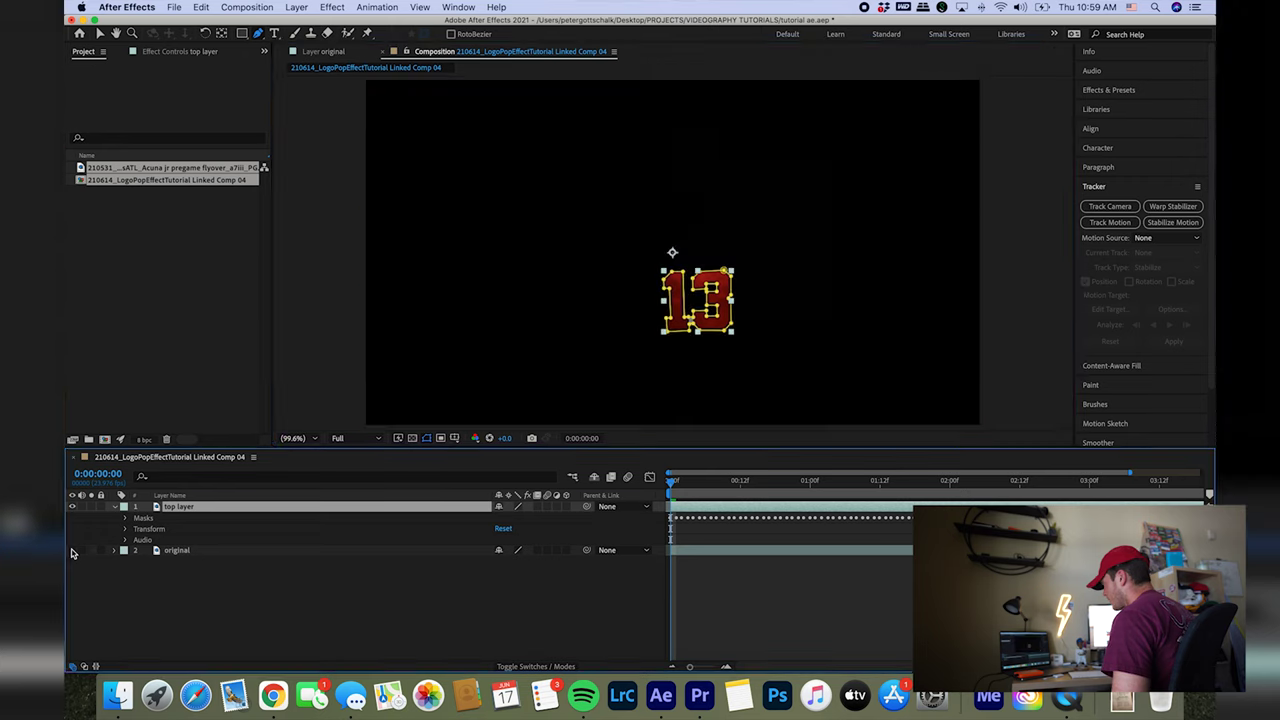
click(72, 551)
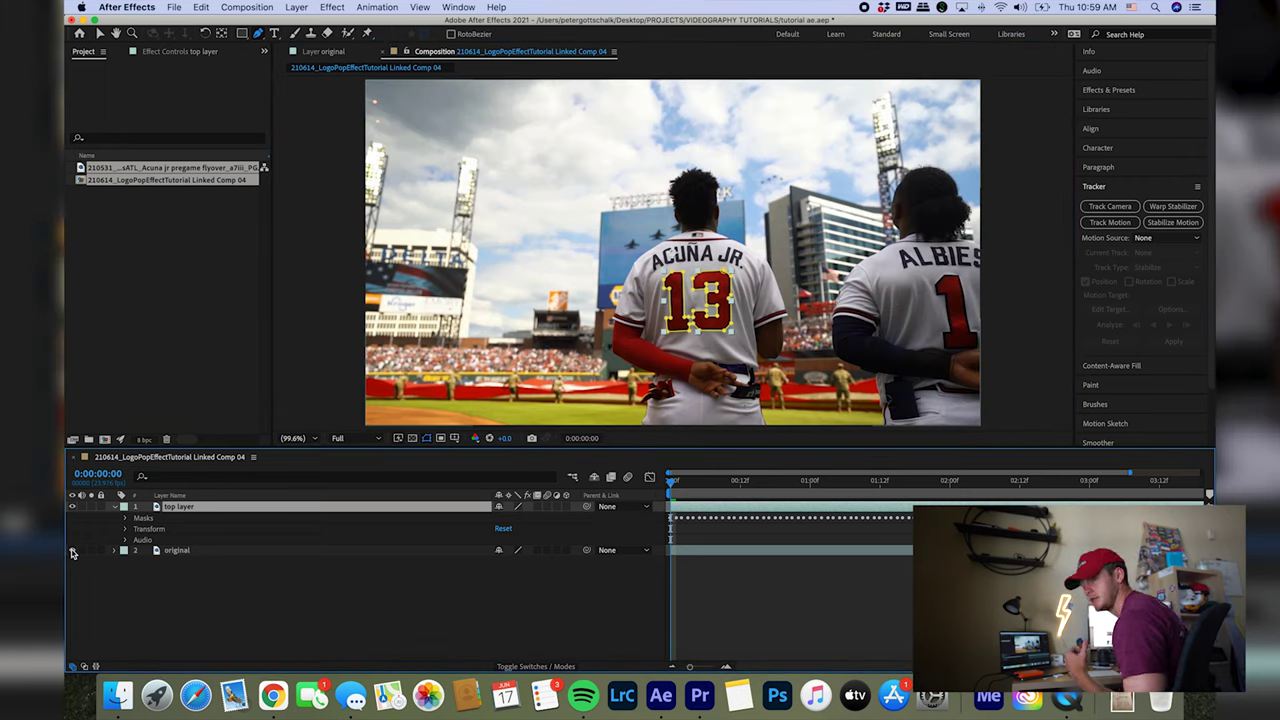
click(1122, 90)
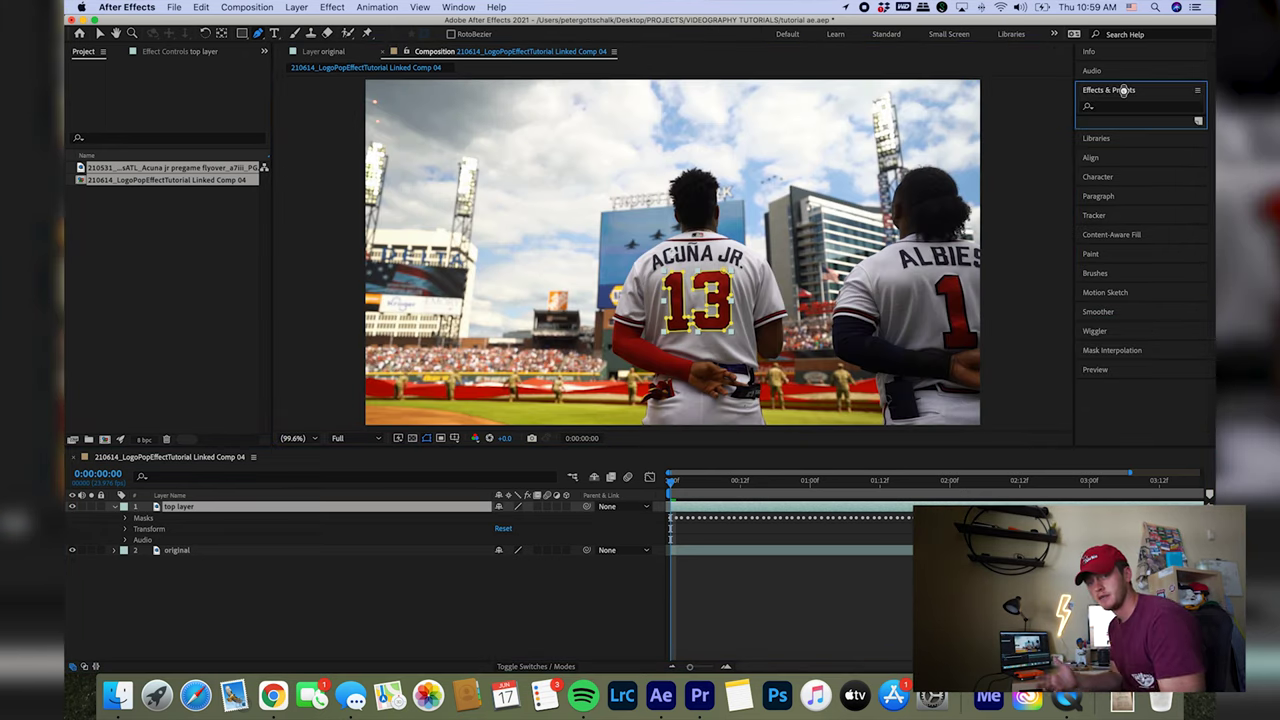
- Apply Optics Compensation to the top layer with Reverse Lens Distortion and a high Field of View
click(1122, 107)
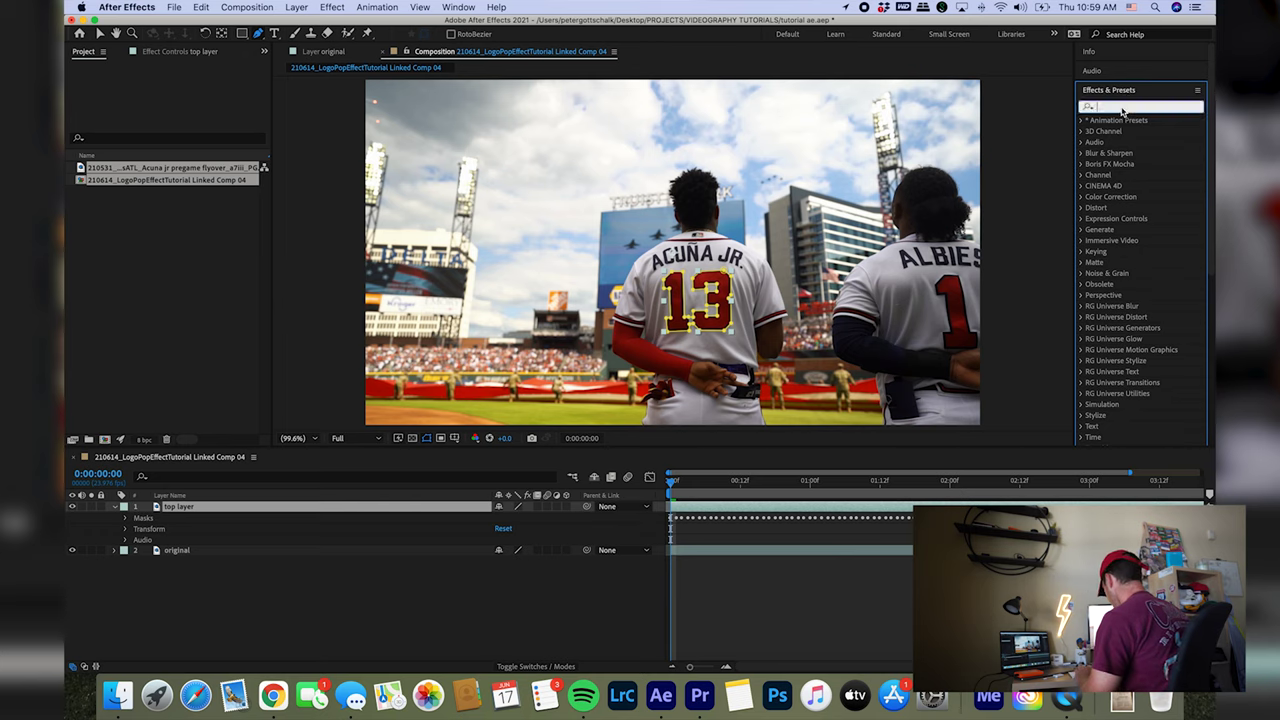
text(optics)
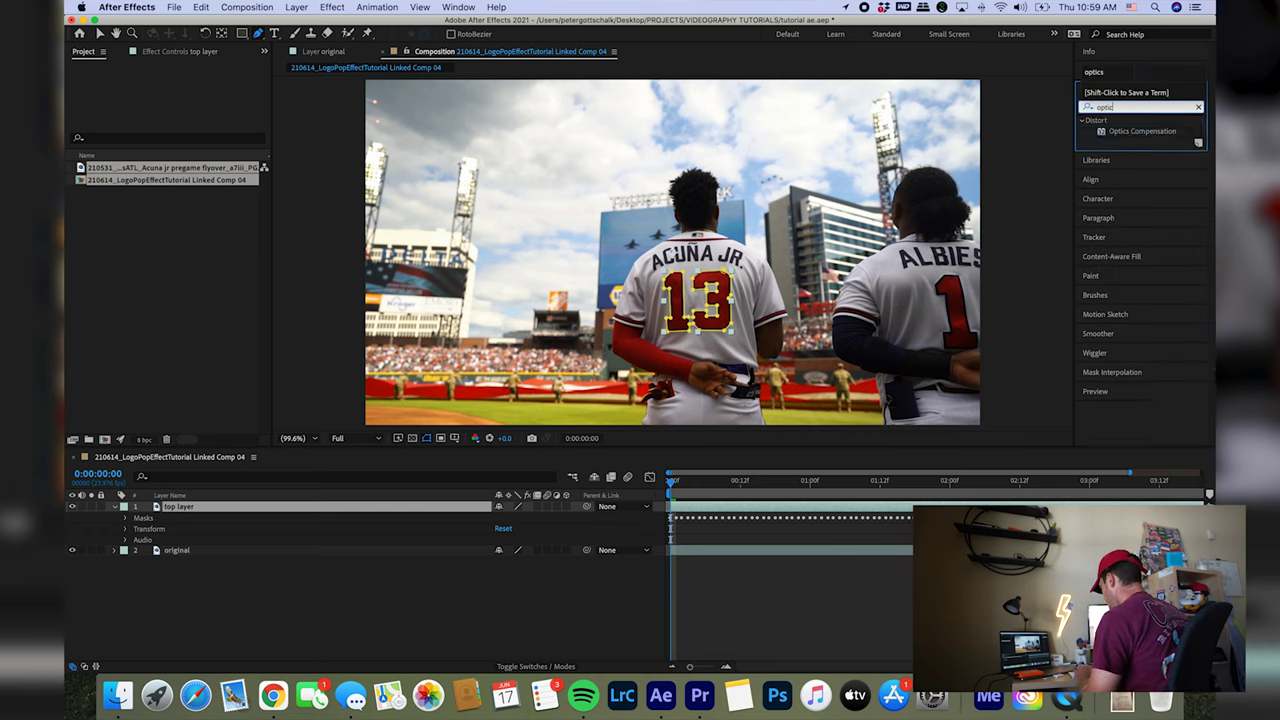
drag(1153, 140, 814, 508)
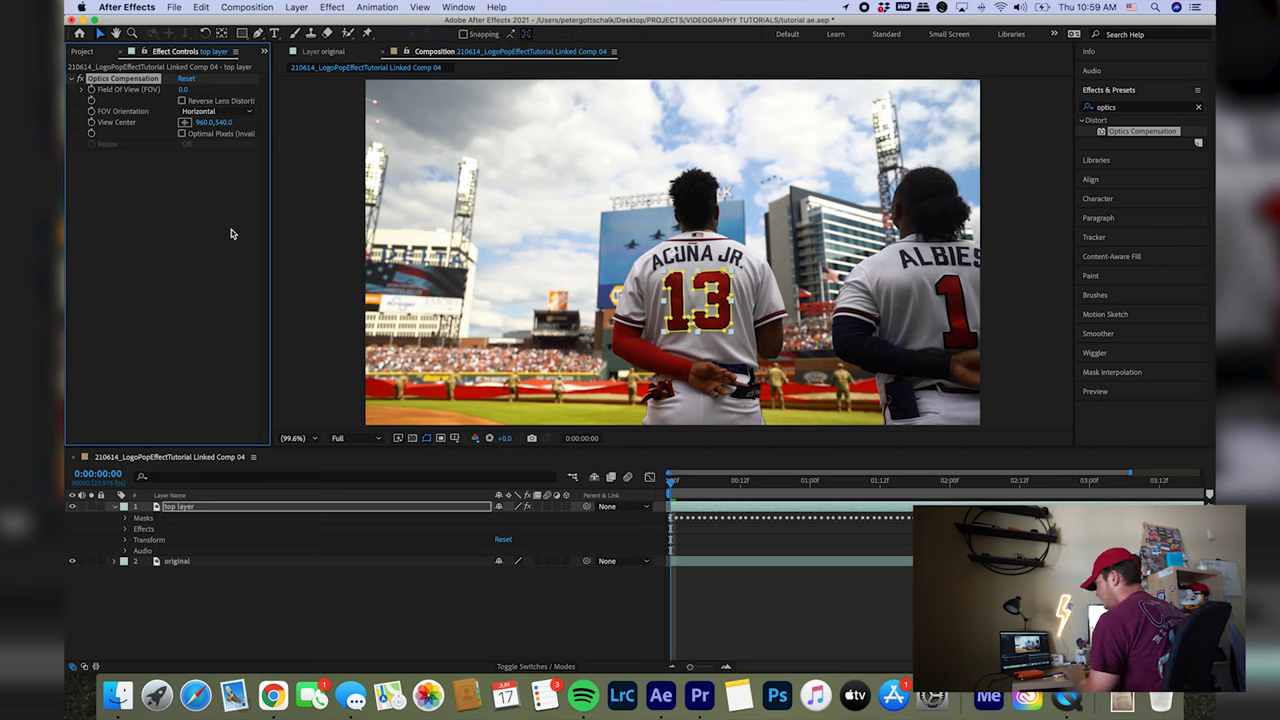
click(182, 101)
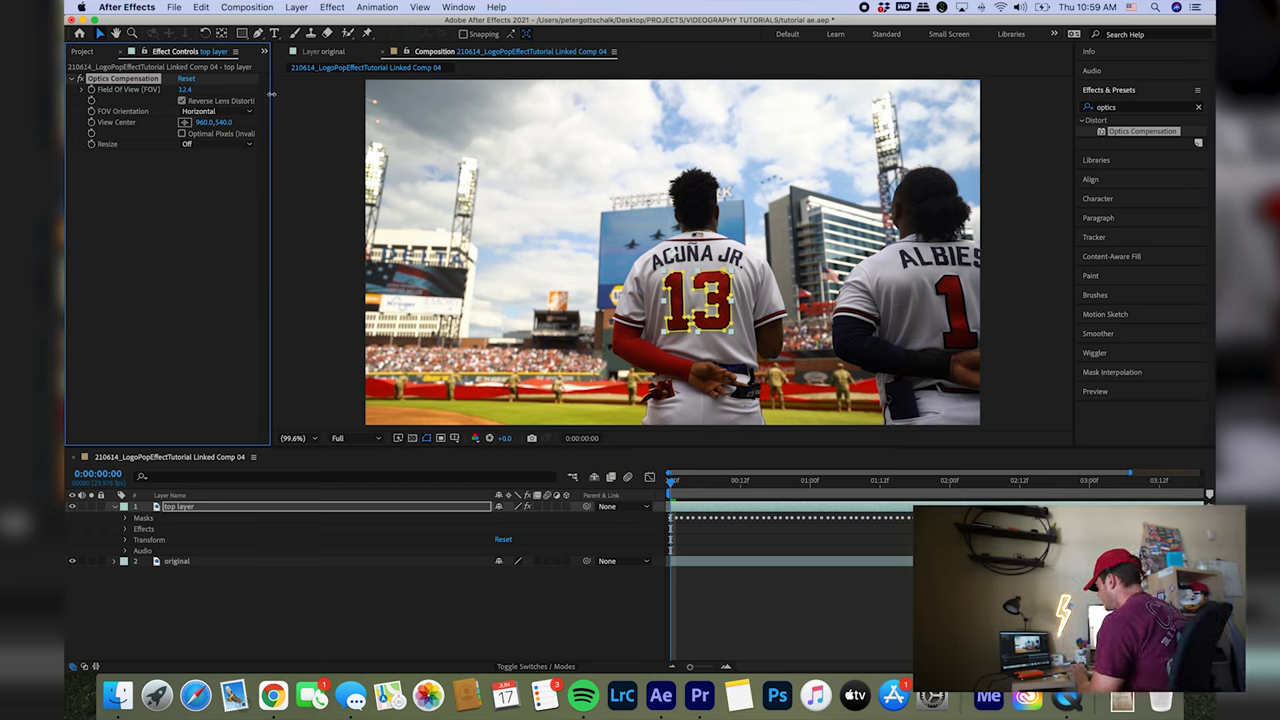
drag(819, 119, 1059, 117)
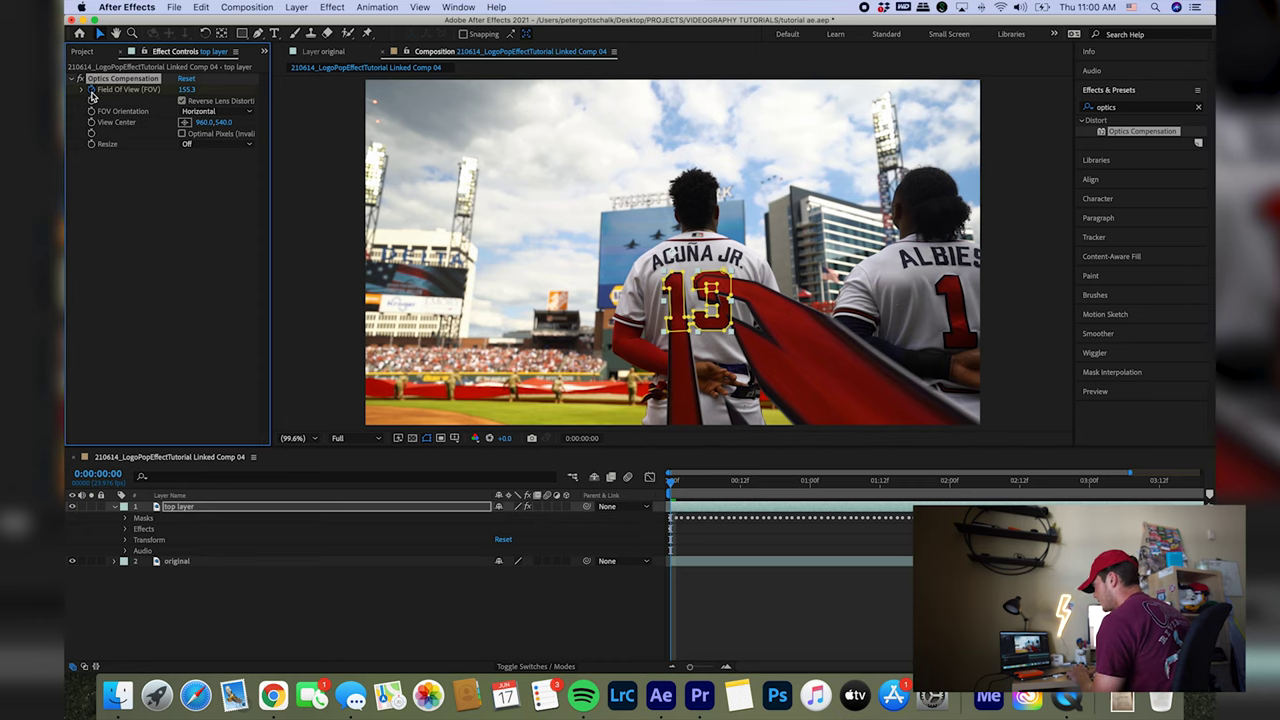
- Keyframe Field of View to 0 at one second and preview the pop from the start
drag(671, 486, 810, 482)
click(189, 90)
text(0)
key(Return)
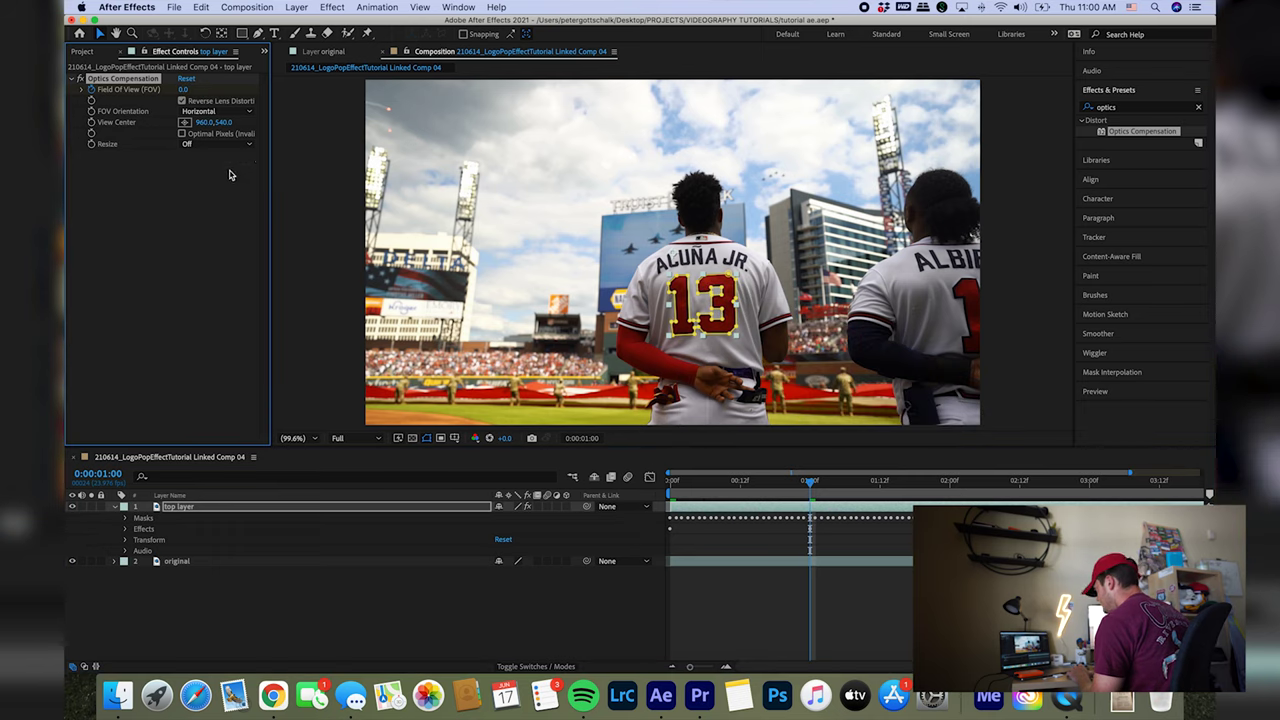
click(779, 496)
key(Home)
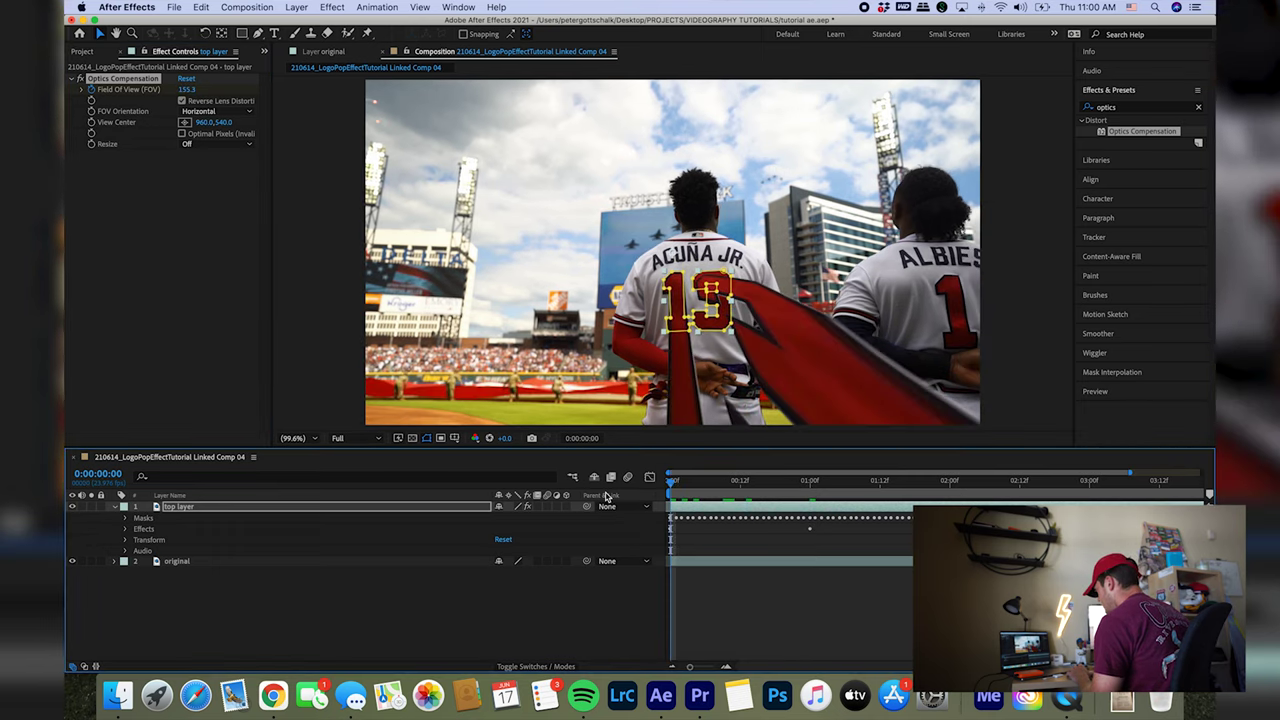
key(space)
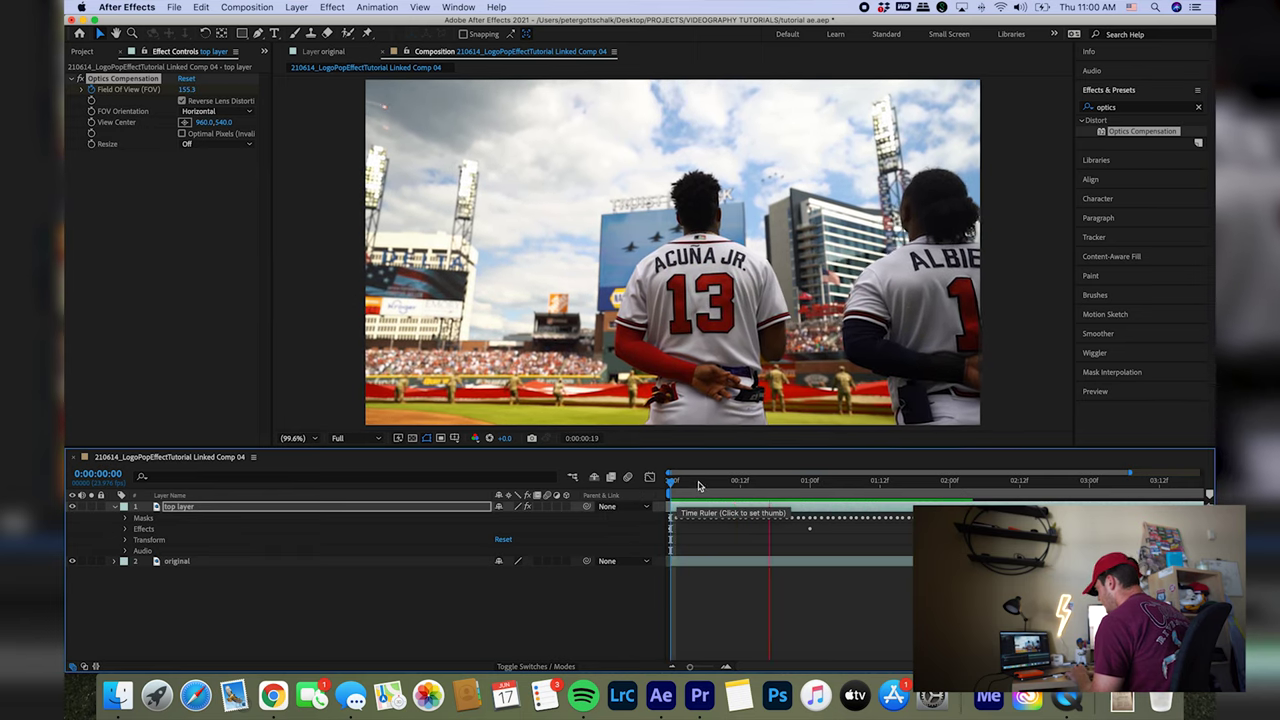
key(space)
key(Home)
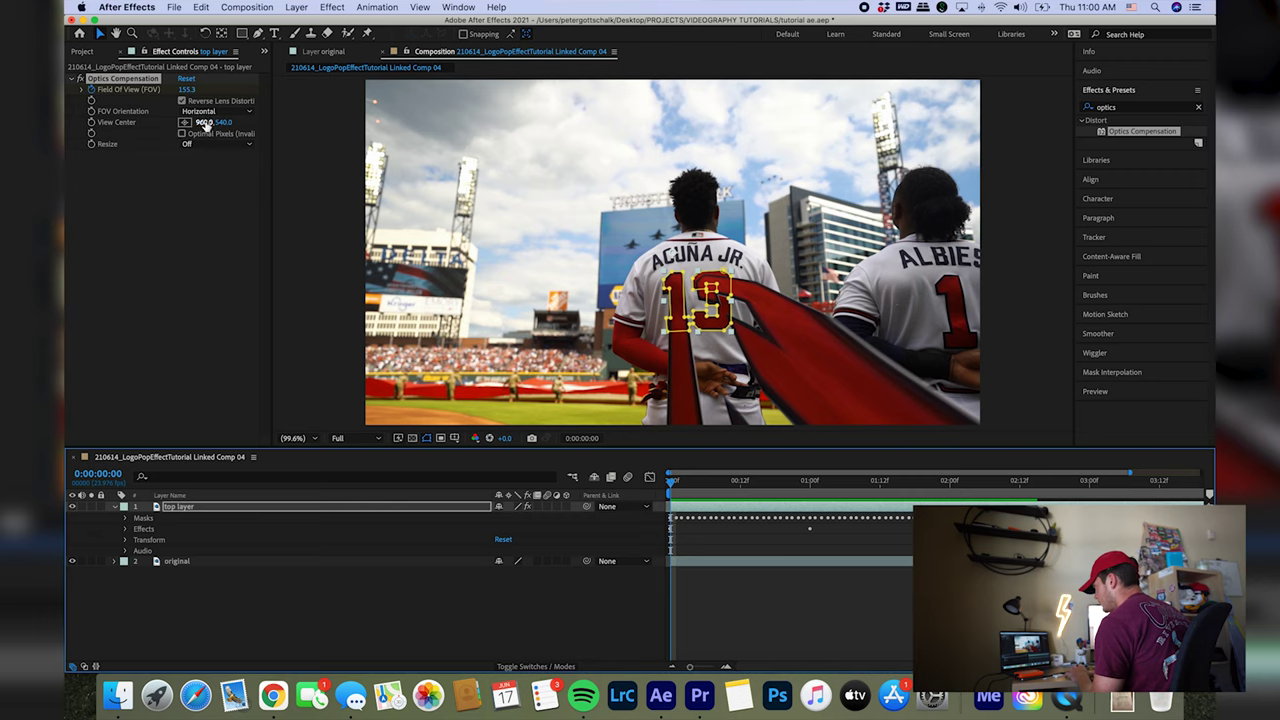
- Try shifting View Center and widening Field of View to 164.6, undoing both changes
drag(205, 122, 198, 195)
key(super+z)
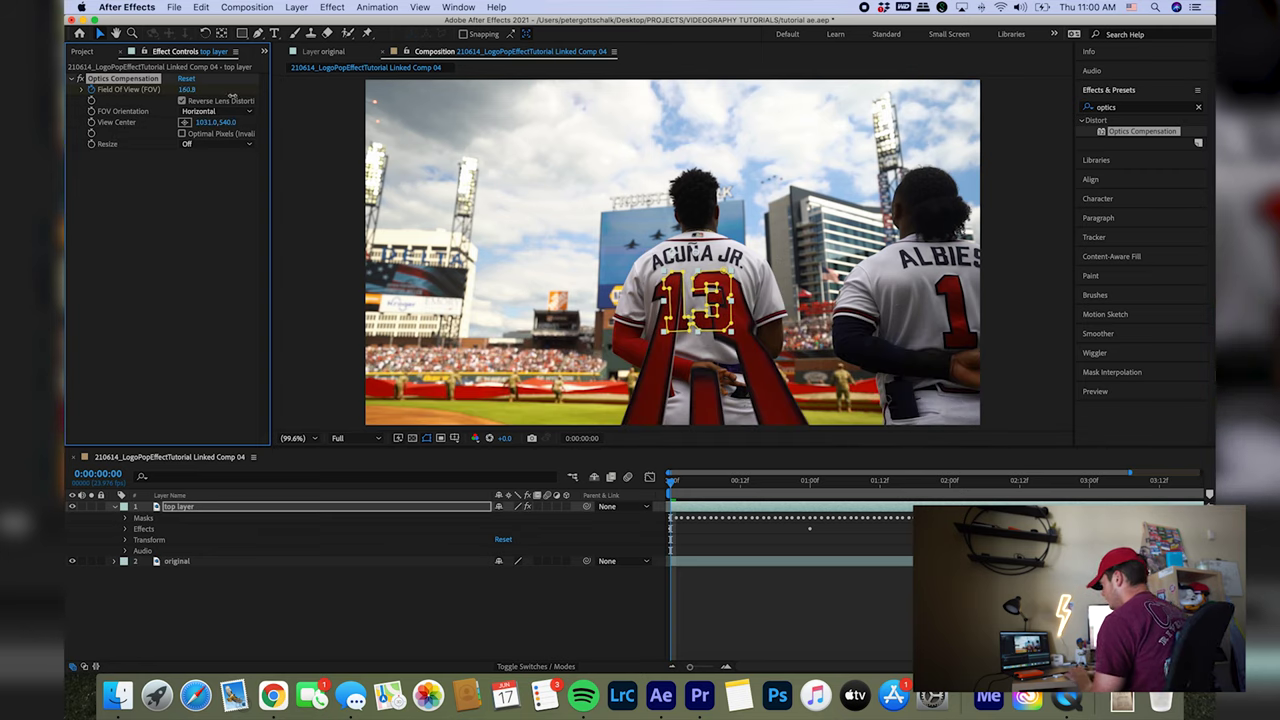
drag(232, 96, 262, 99)
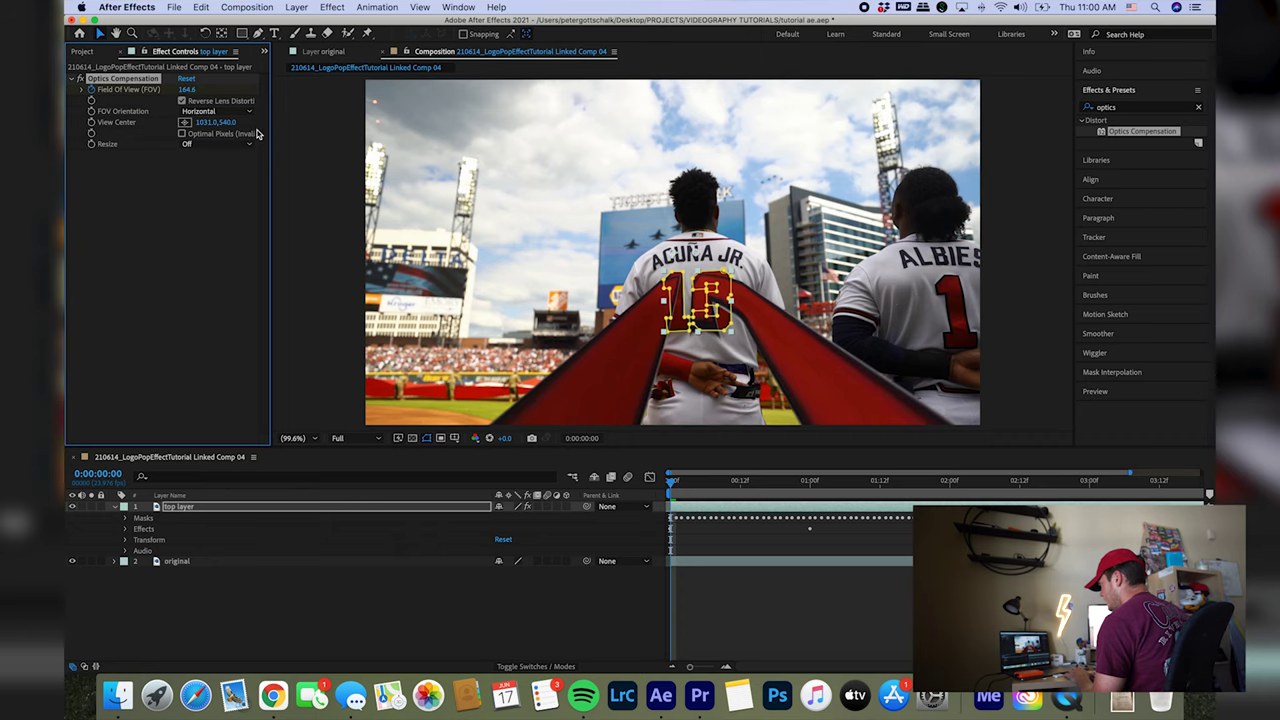
key(super+z)
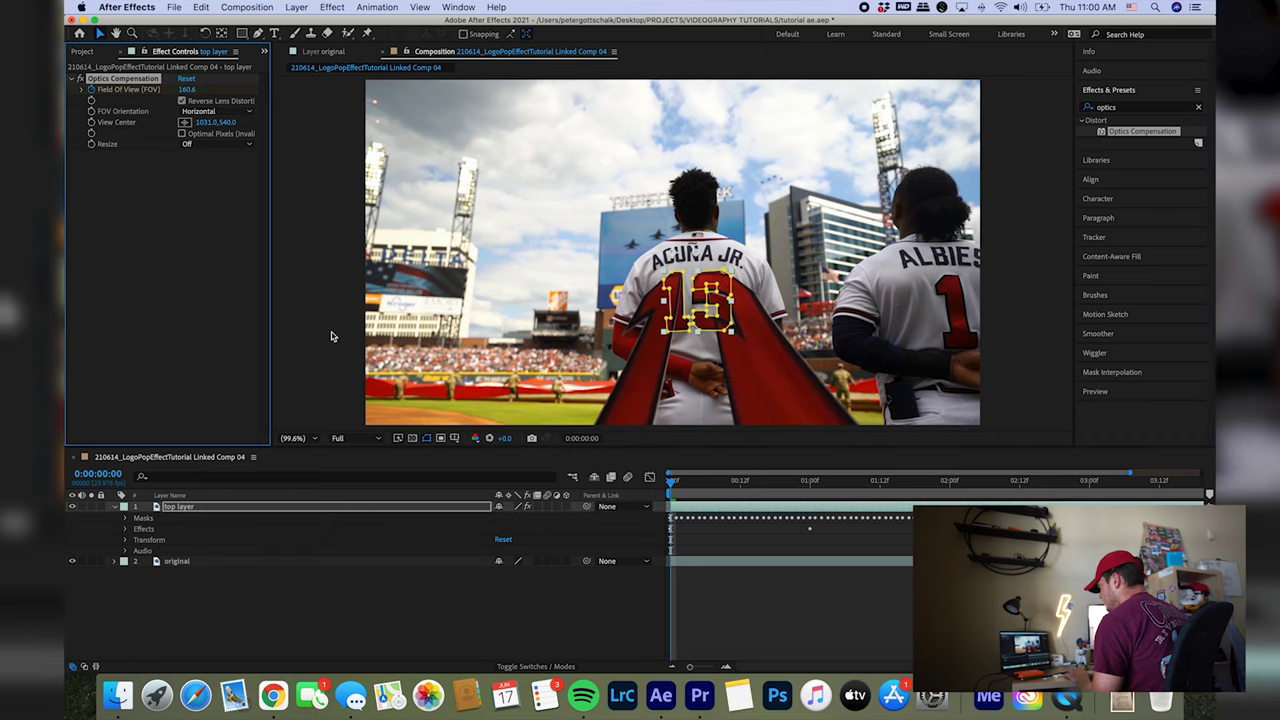
drag(685, 486, 801, 520)
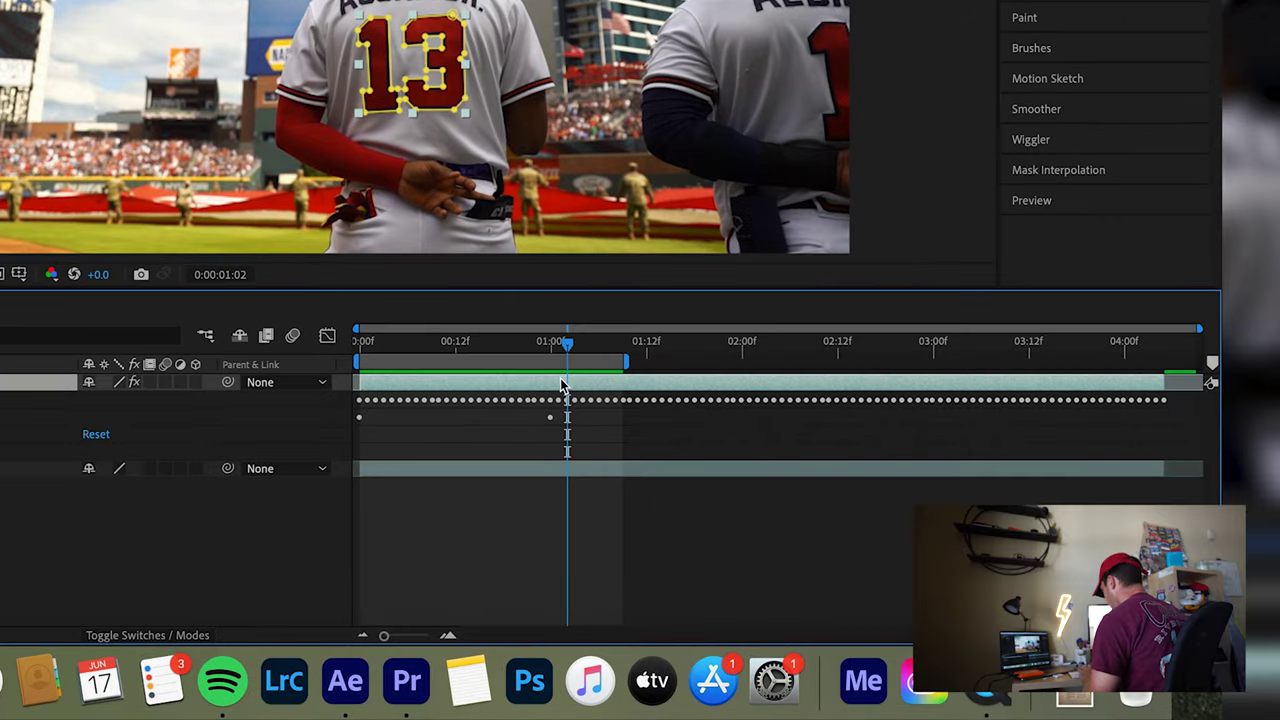
- Apply Easy Ease In to the one-second Field of View keyframe and preview the eased pop
click(551, 452)
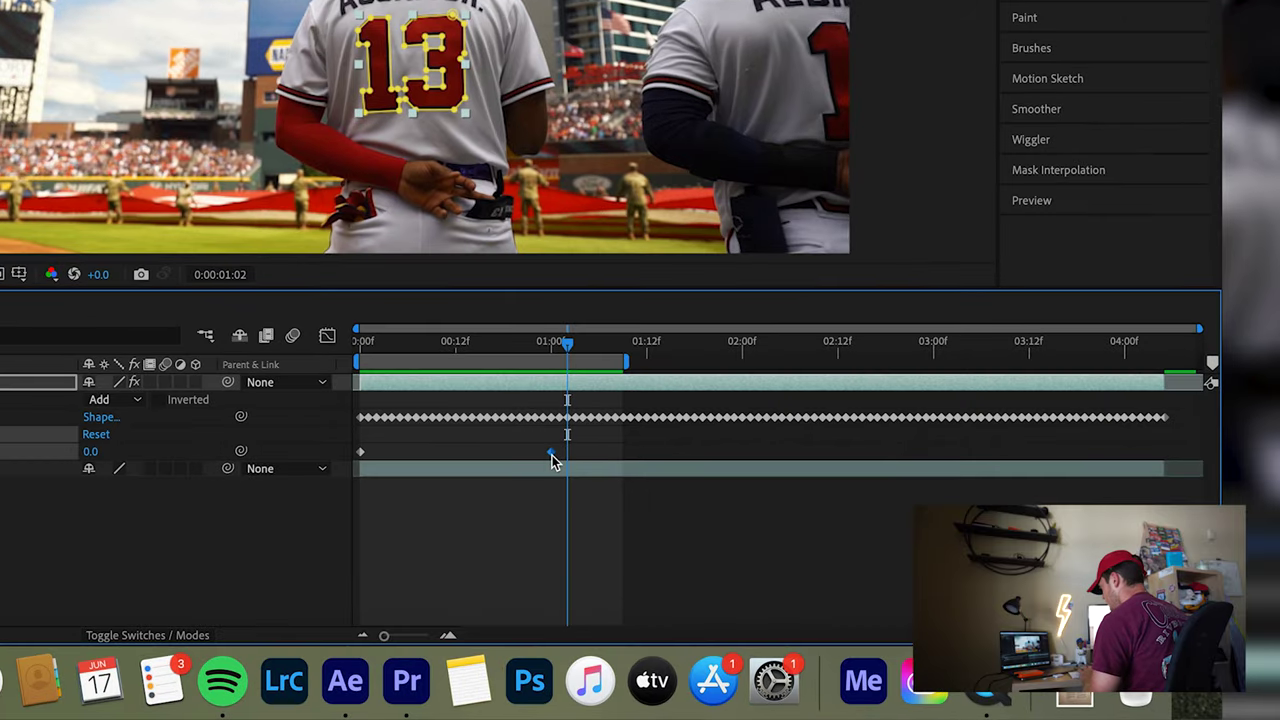
right_click(553, 460)
mouse_move(632, 625)
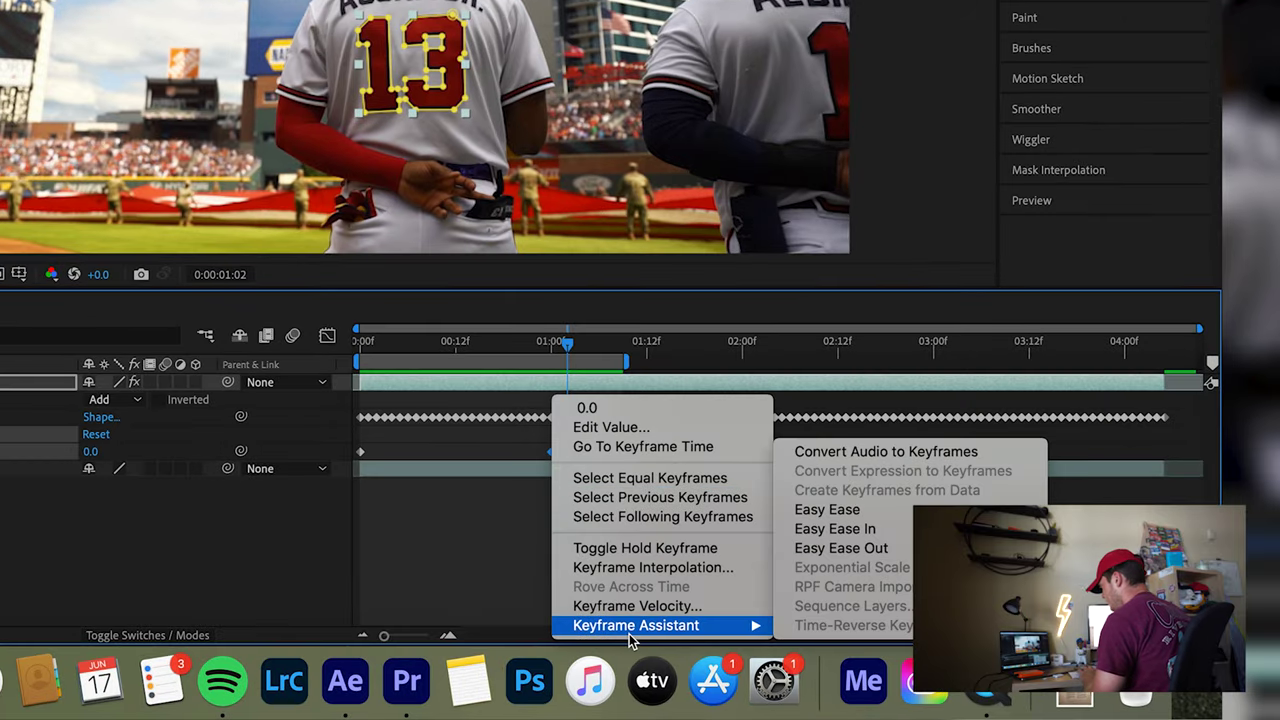
click(866, 538)
drag(570, 345, 277, 366)
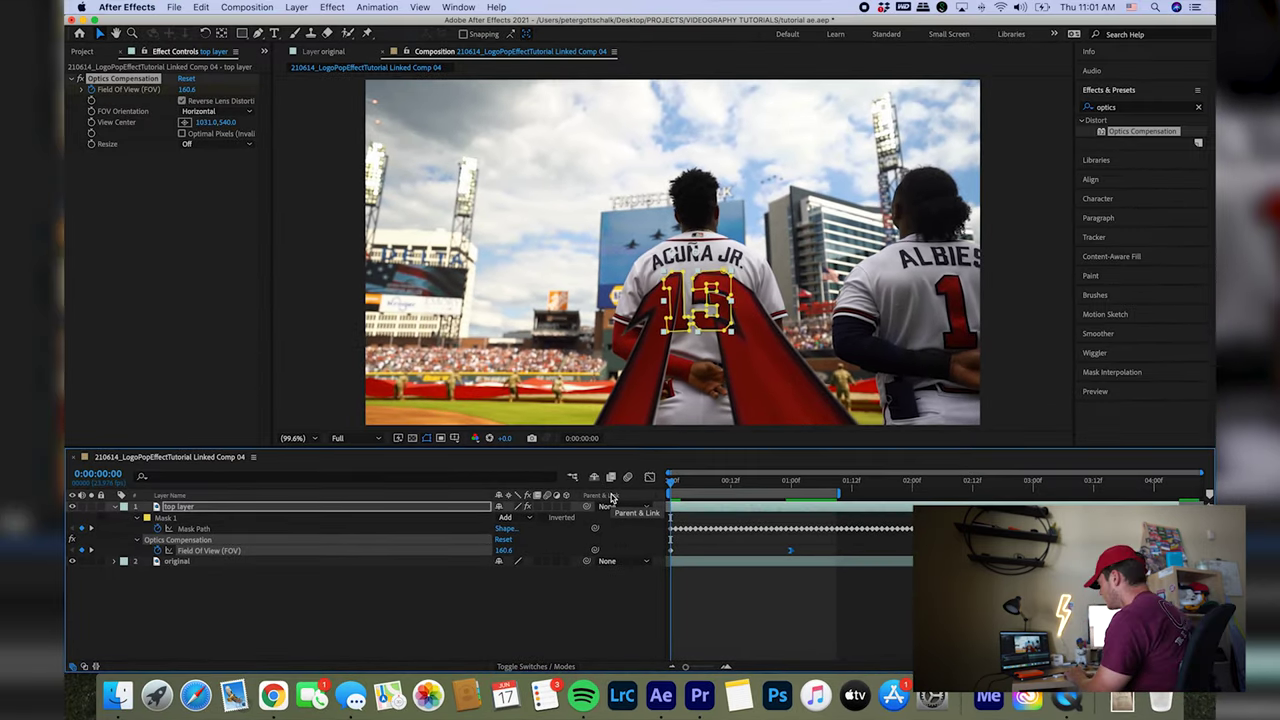
key(space)
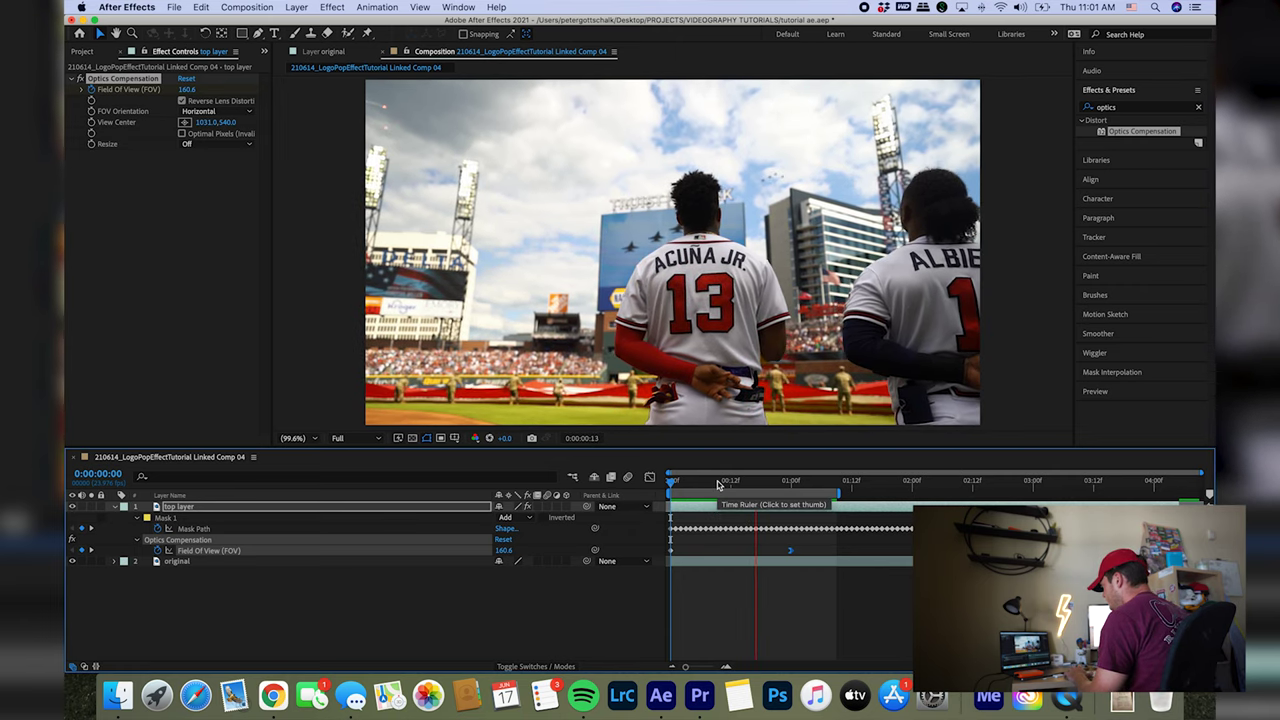
key(space)
- Adjust the distortion's View Center and fine-tune Field of View to 166.9
click(232, 86)
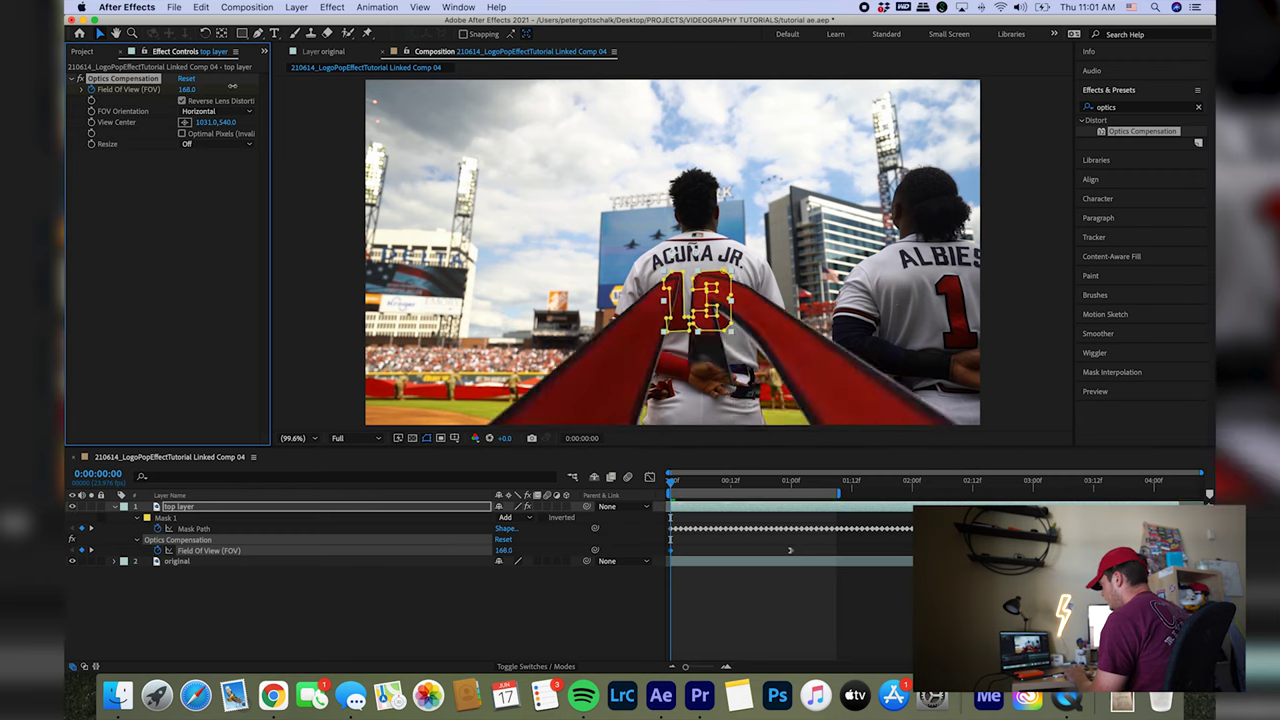
drag(232, 86, 318, 124)
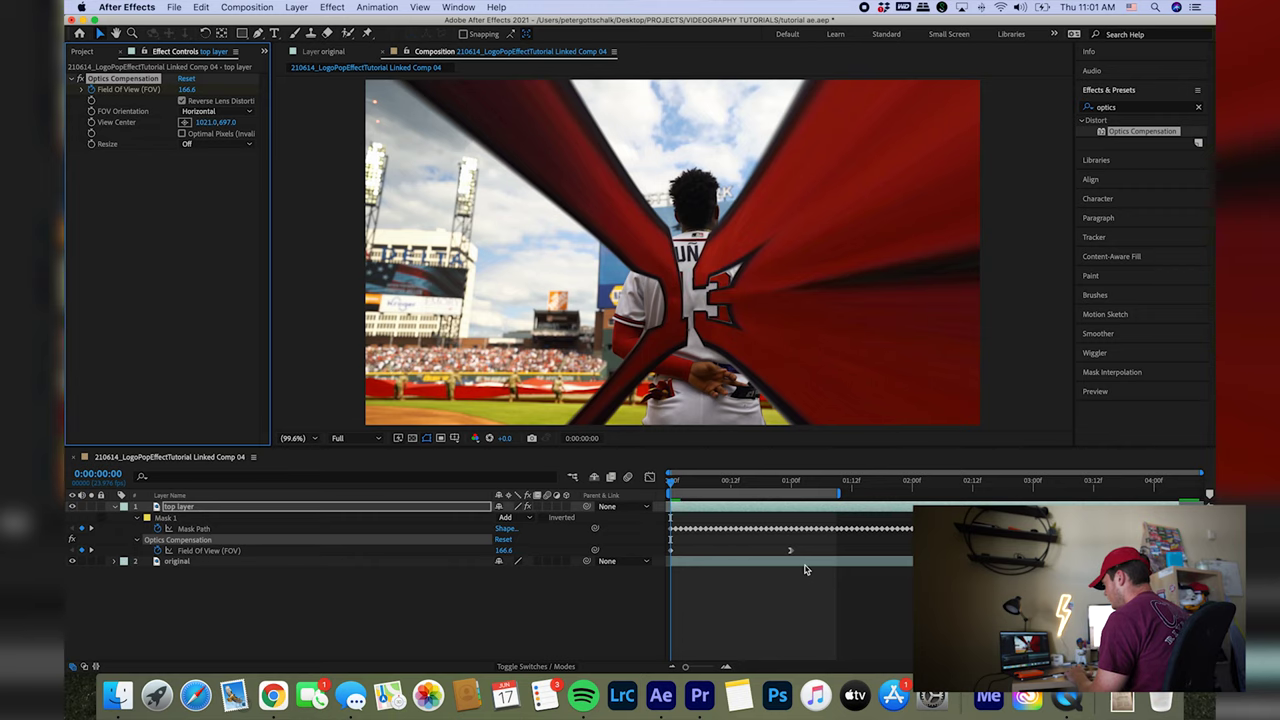
drag(188, 89, 186, 100)
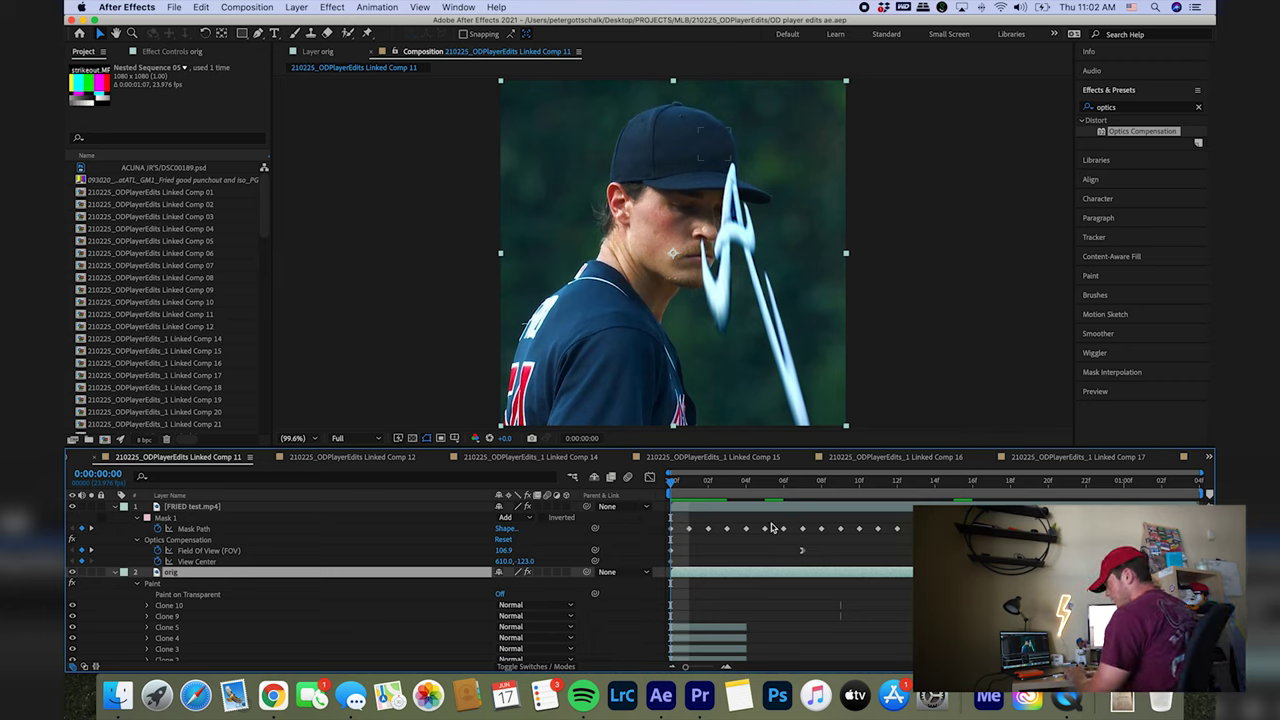
- Toggle the FRIED test.mp4 and photo layers' visibility to compare, then preview playback
click(717, 511)
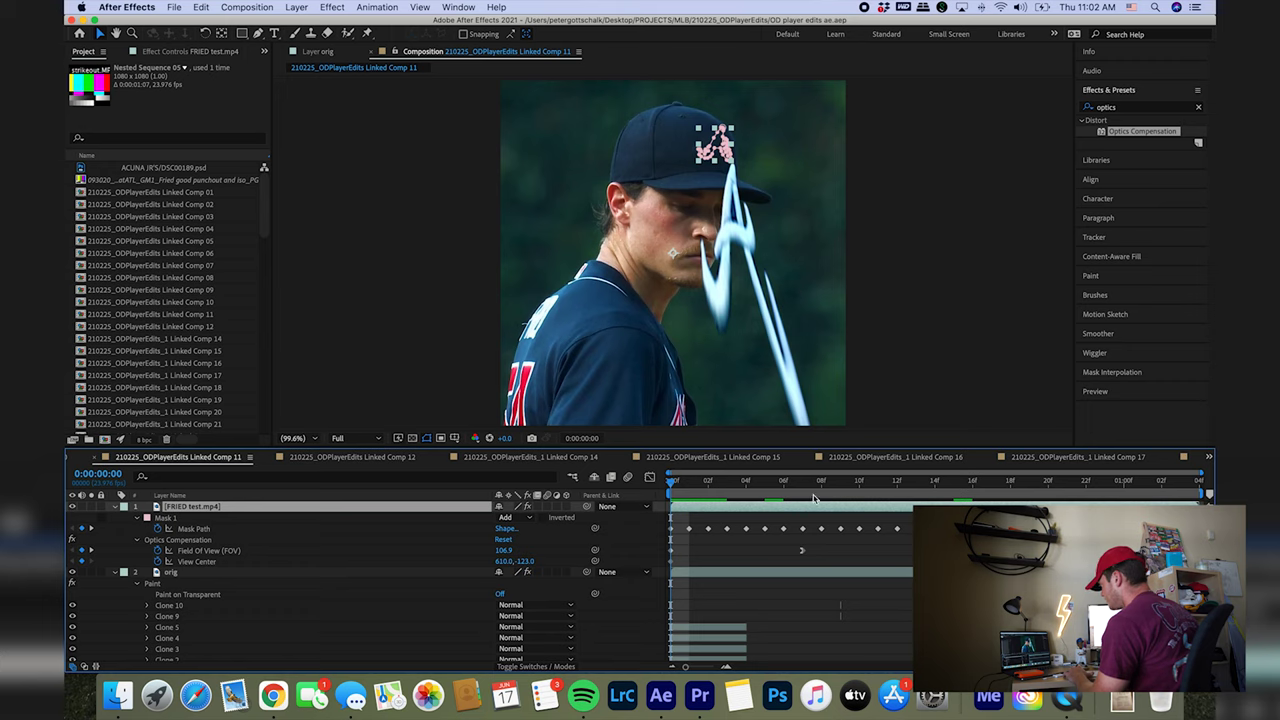
click(72, 507)
click(72, 507)
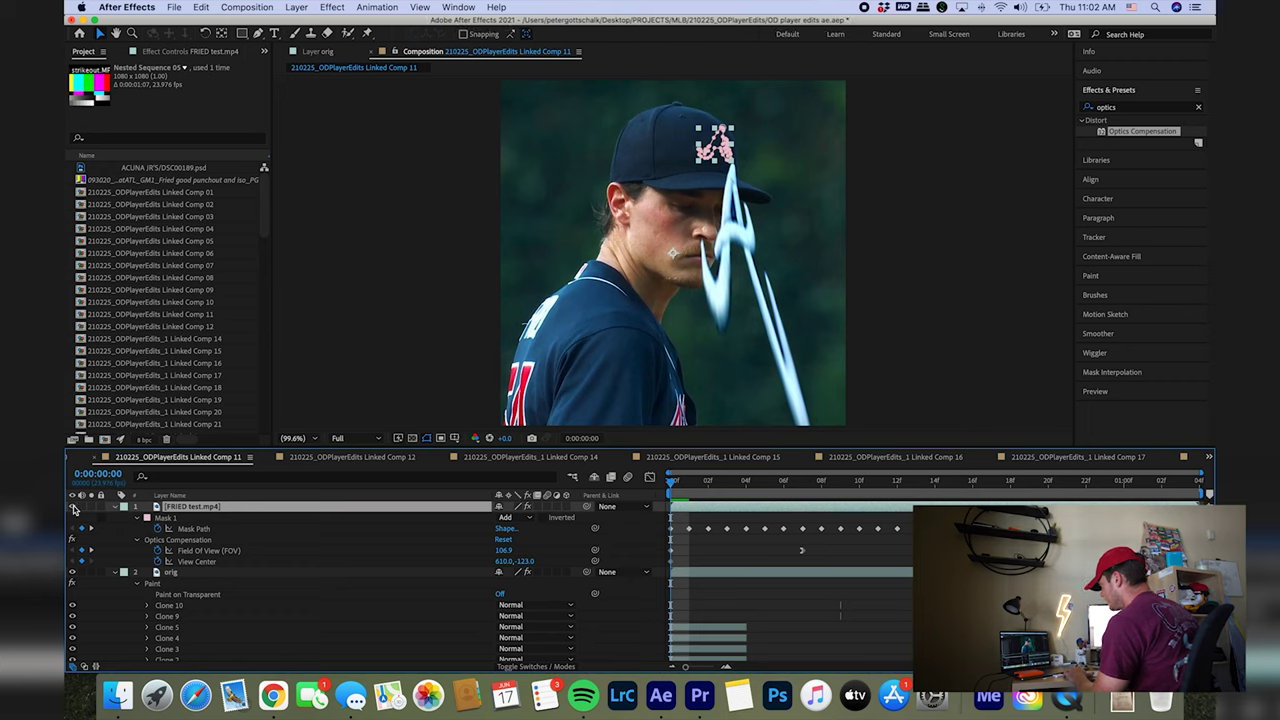
click(72, 572)
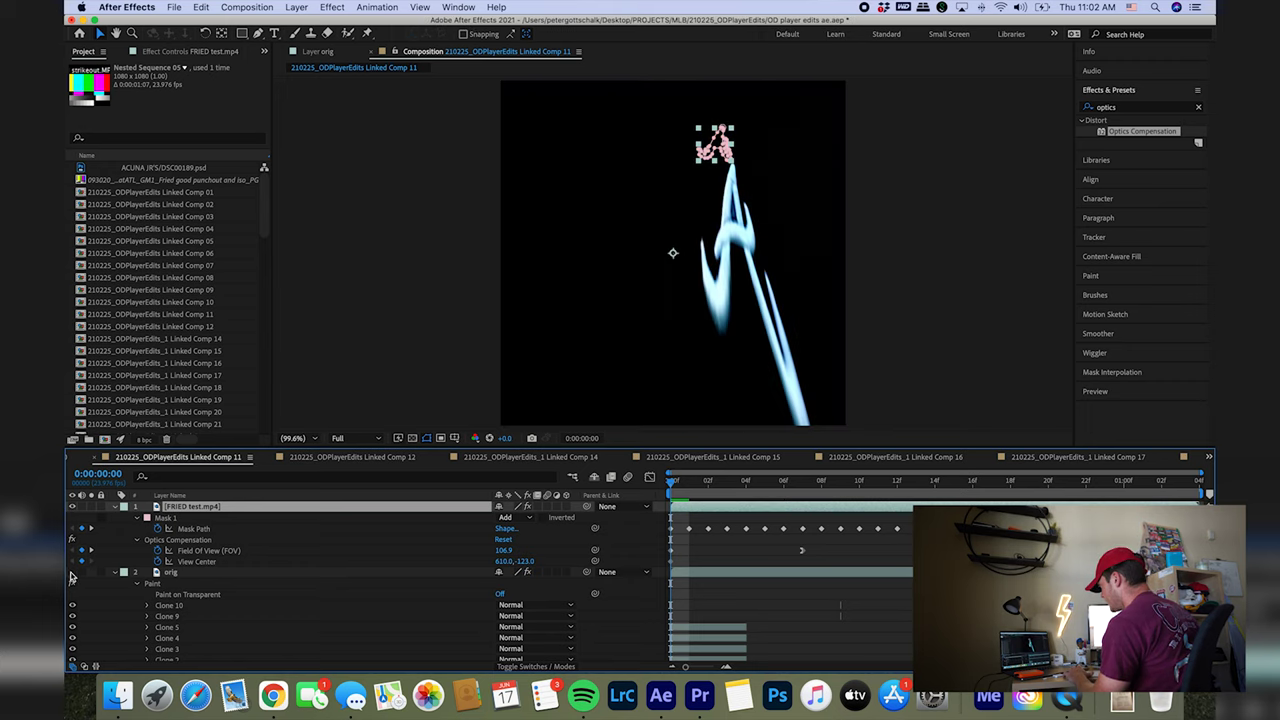
click(72, 572)
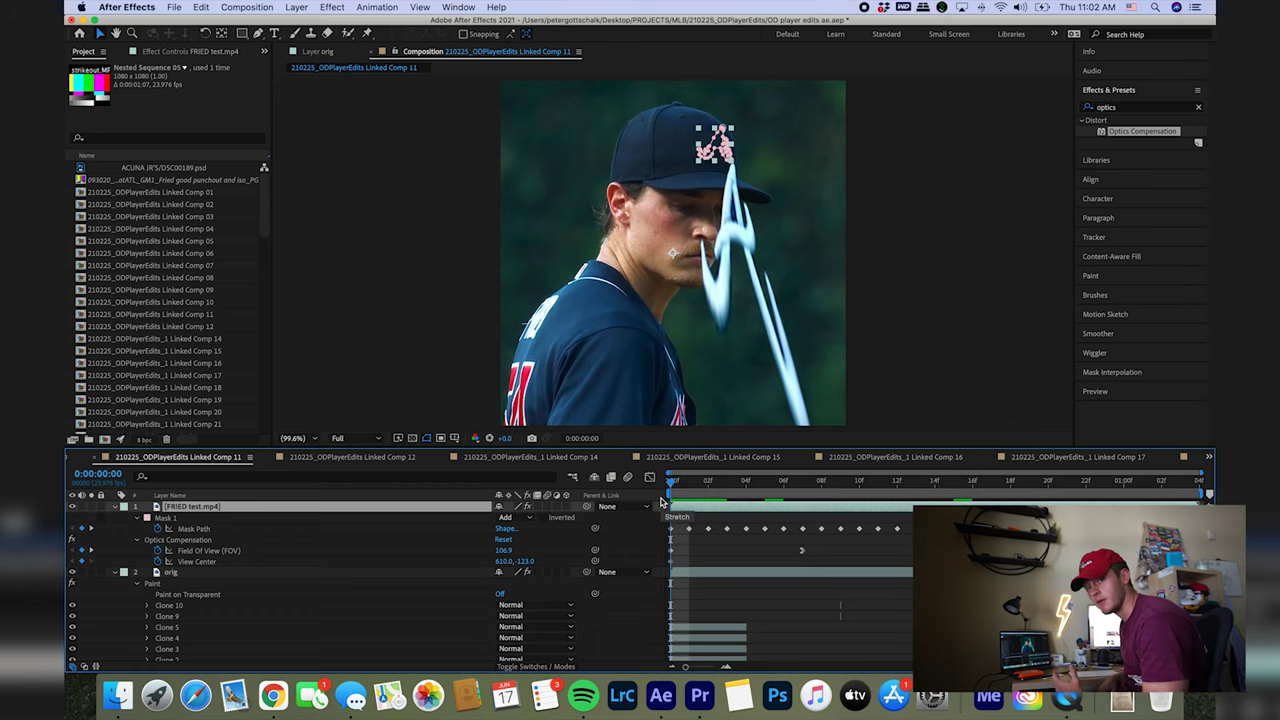
key(space)
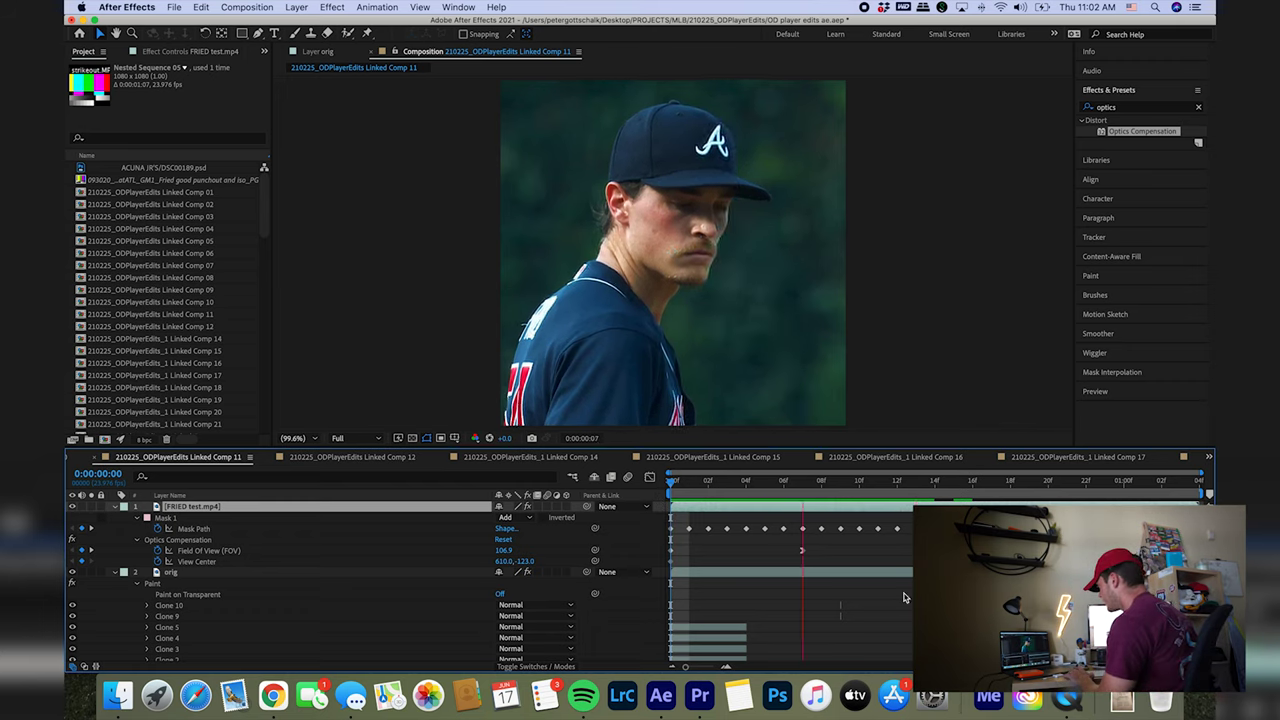
key(space)
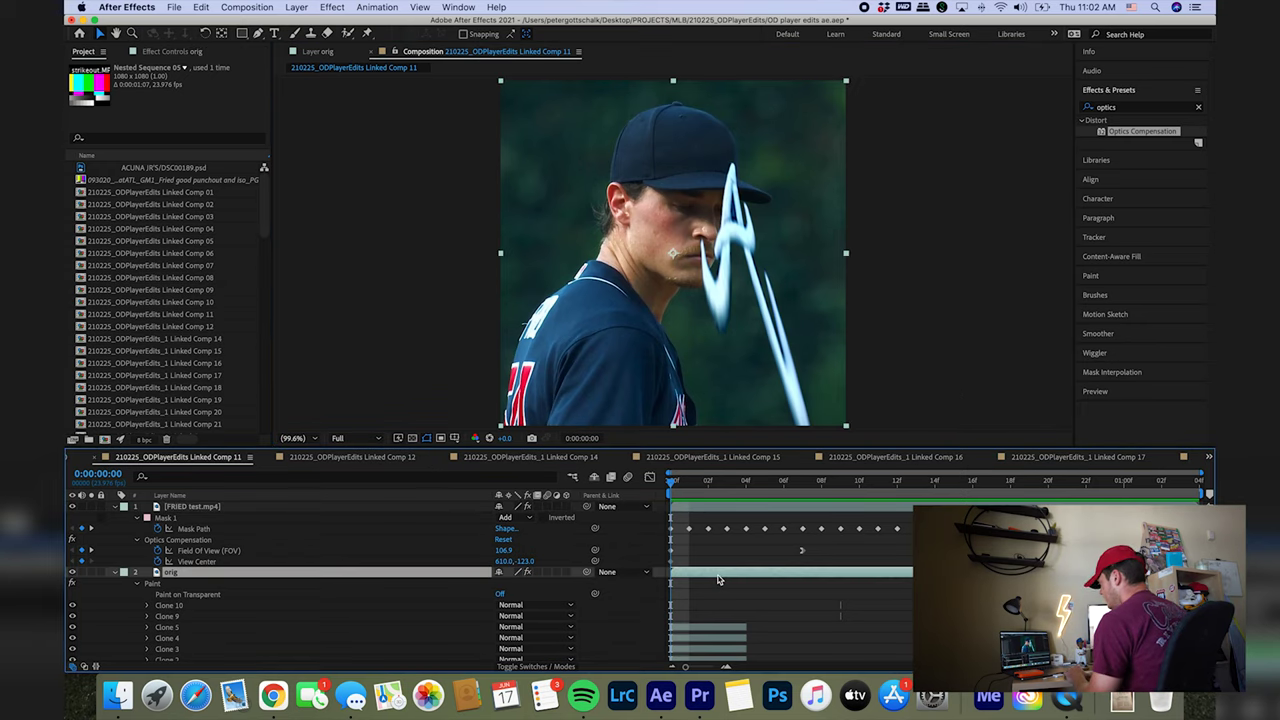
- Check the orig layer's clone strokes, then delete its old Paint effect and reselect orig
scroll(163, 594, down, 2)
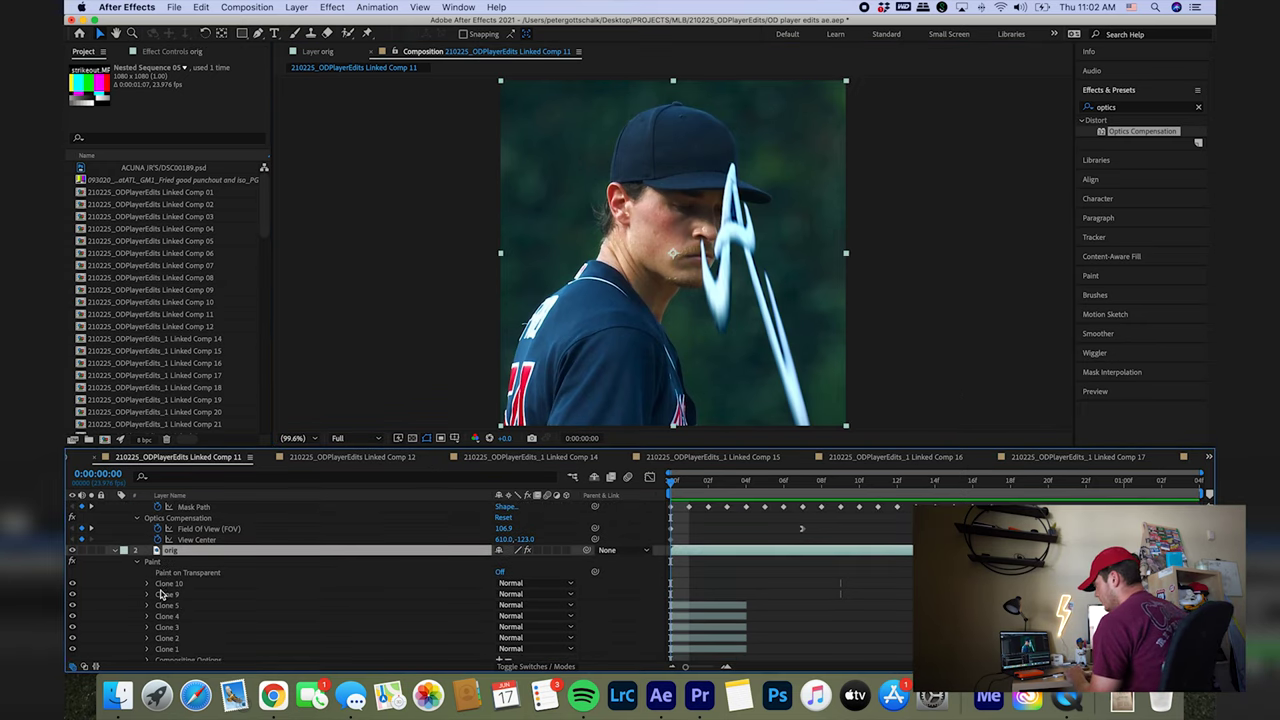
scroll(89, 594, down, 1)
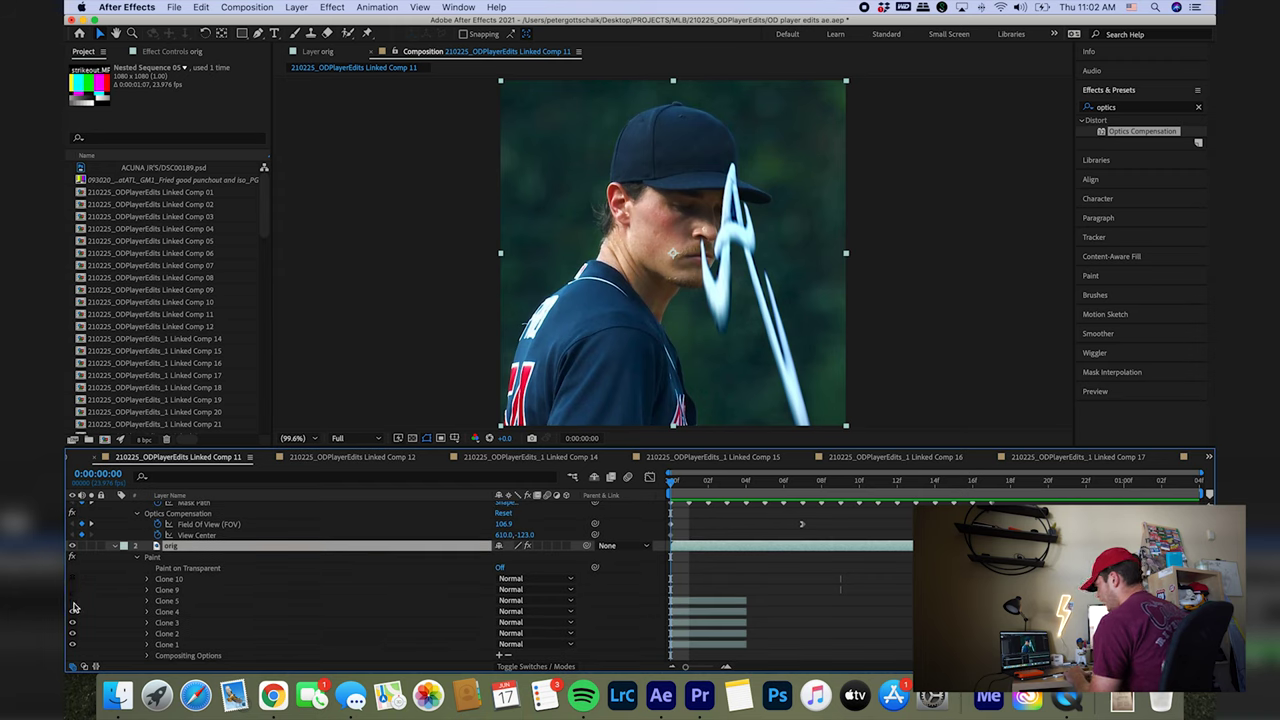
click(73, 638)
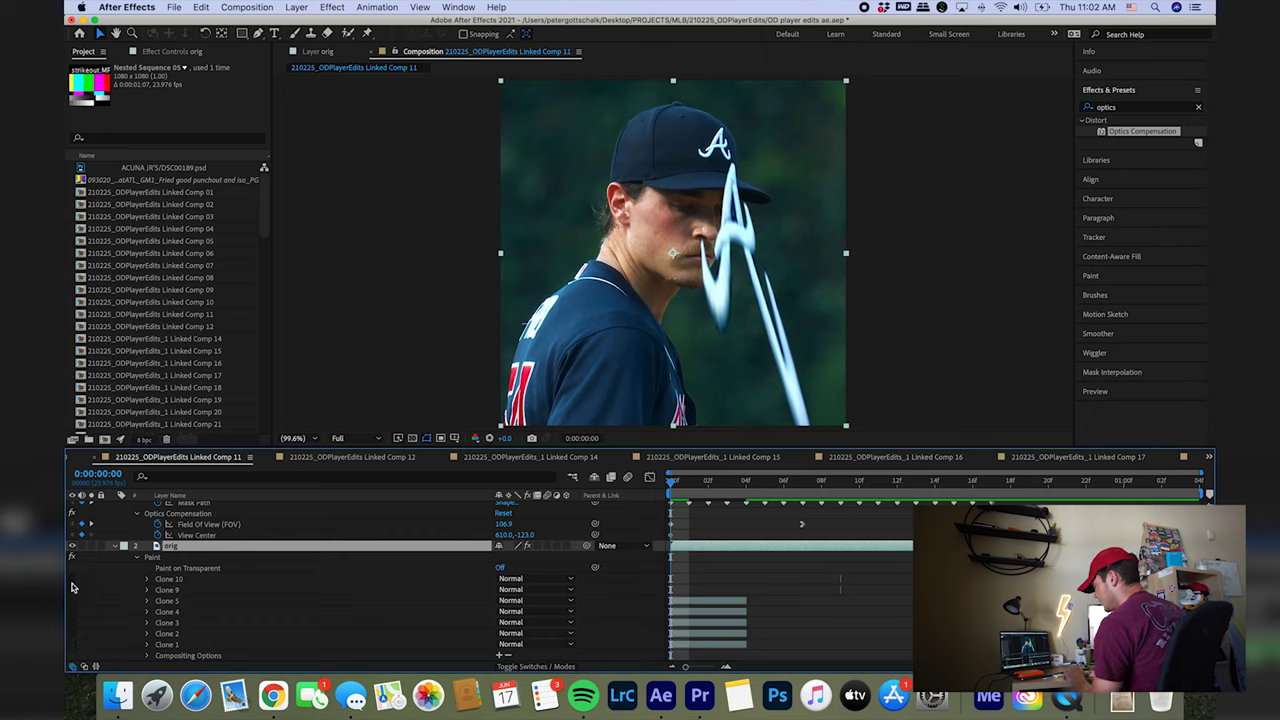
drag(72, 582, 72, 645)
click(158, 563)
key(Delete)
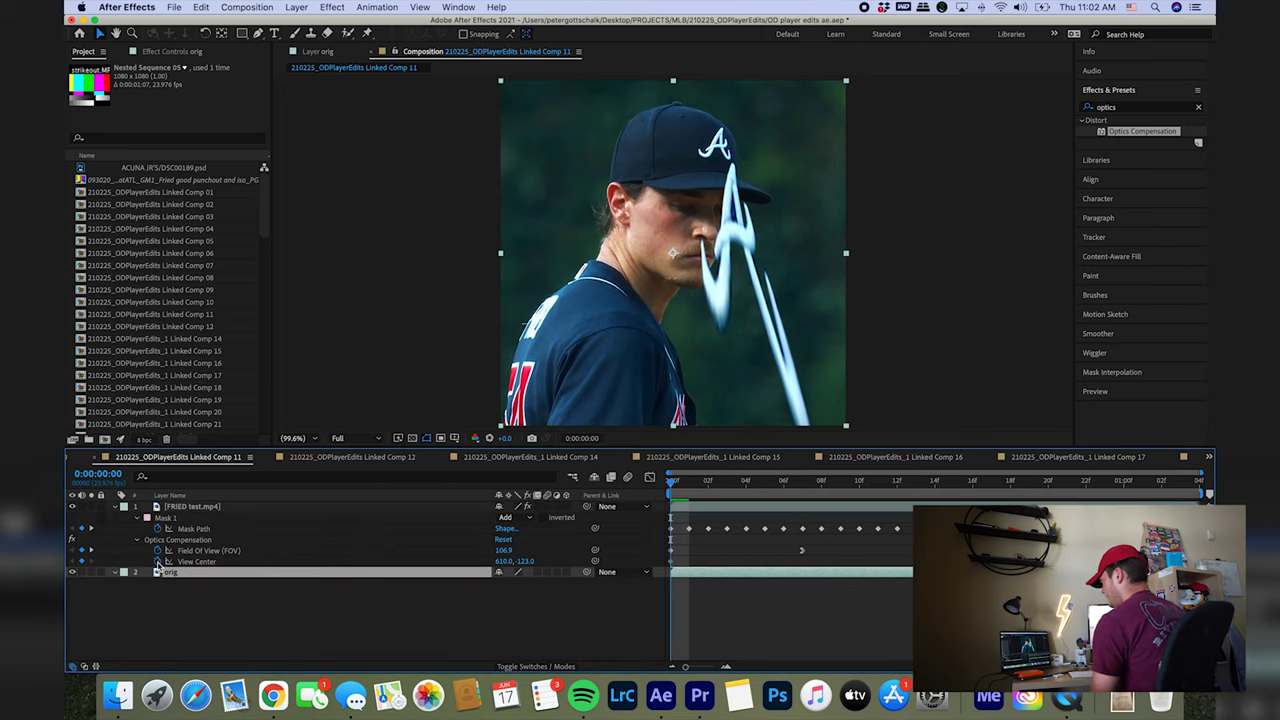
click(545, 601)
click(733, 576)
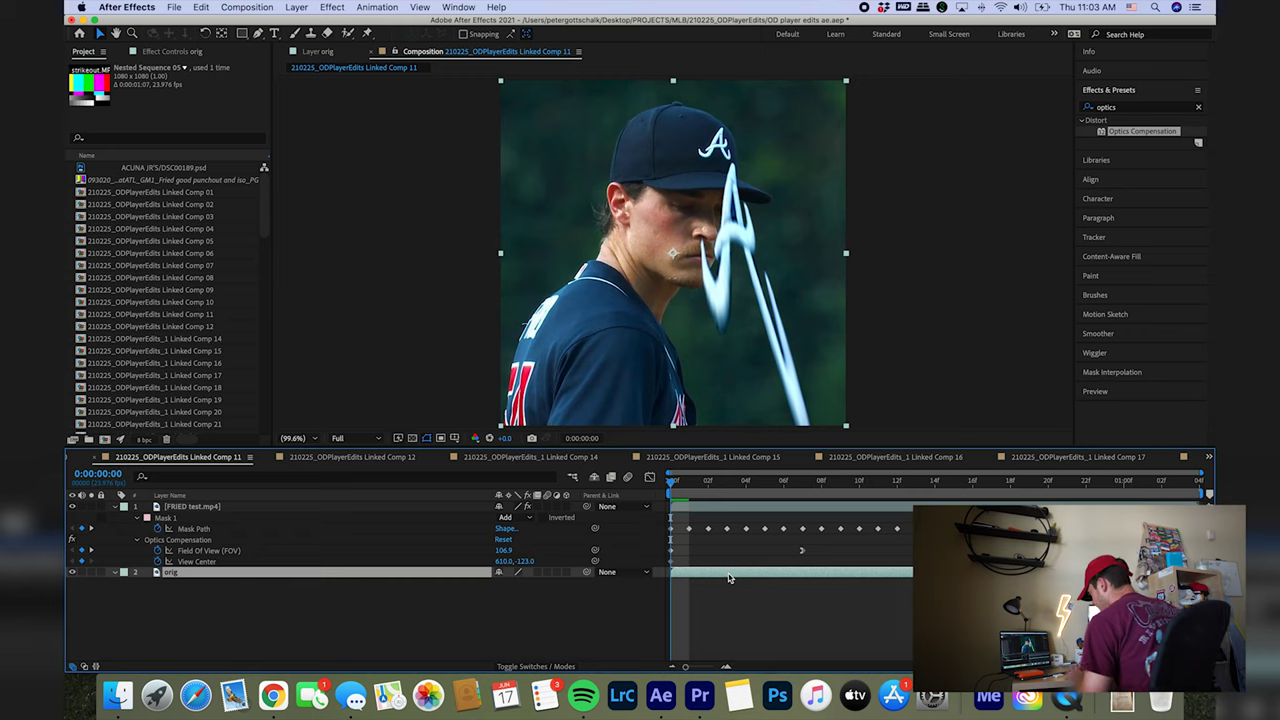
- Open orig in the Layer panel, sample cap texture with Clone Stamp, and paint over the A logo
double_click(729, 576)
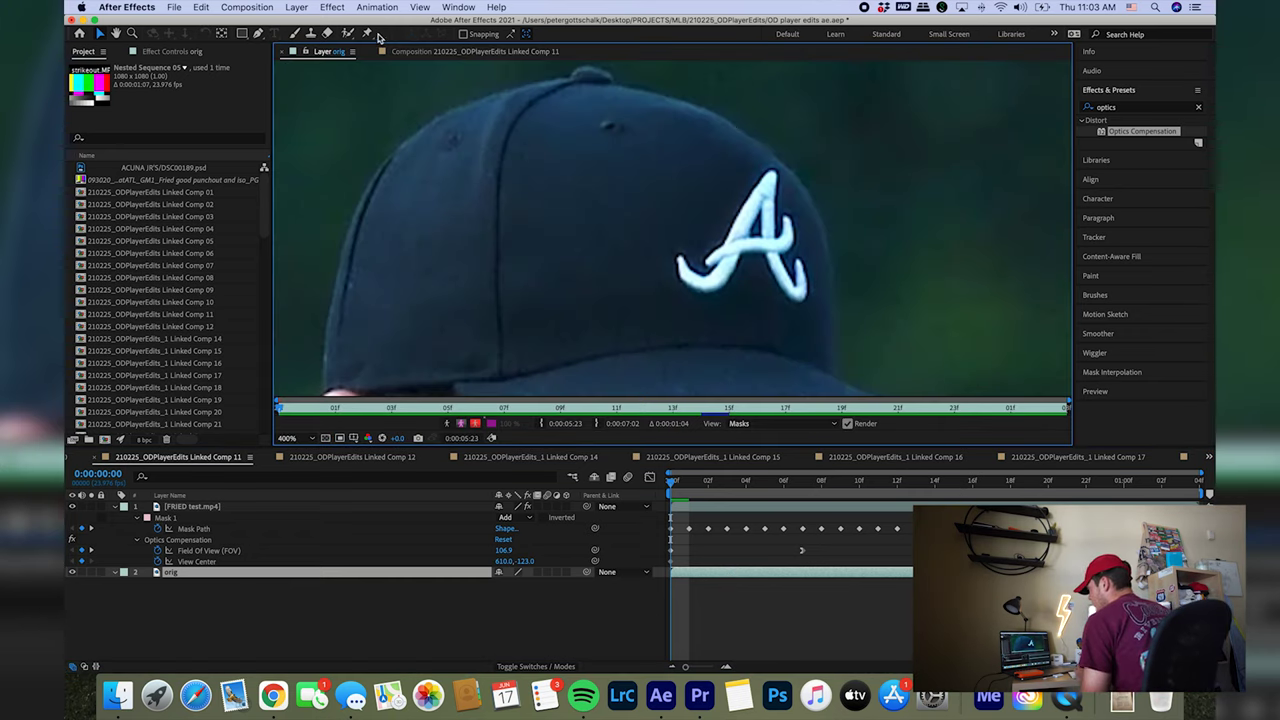
click(310, 34)
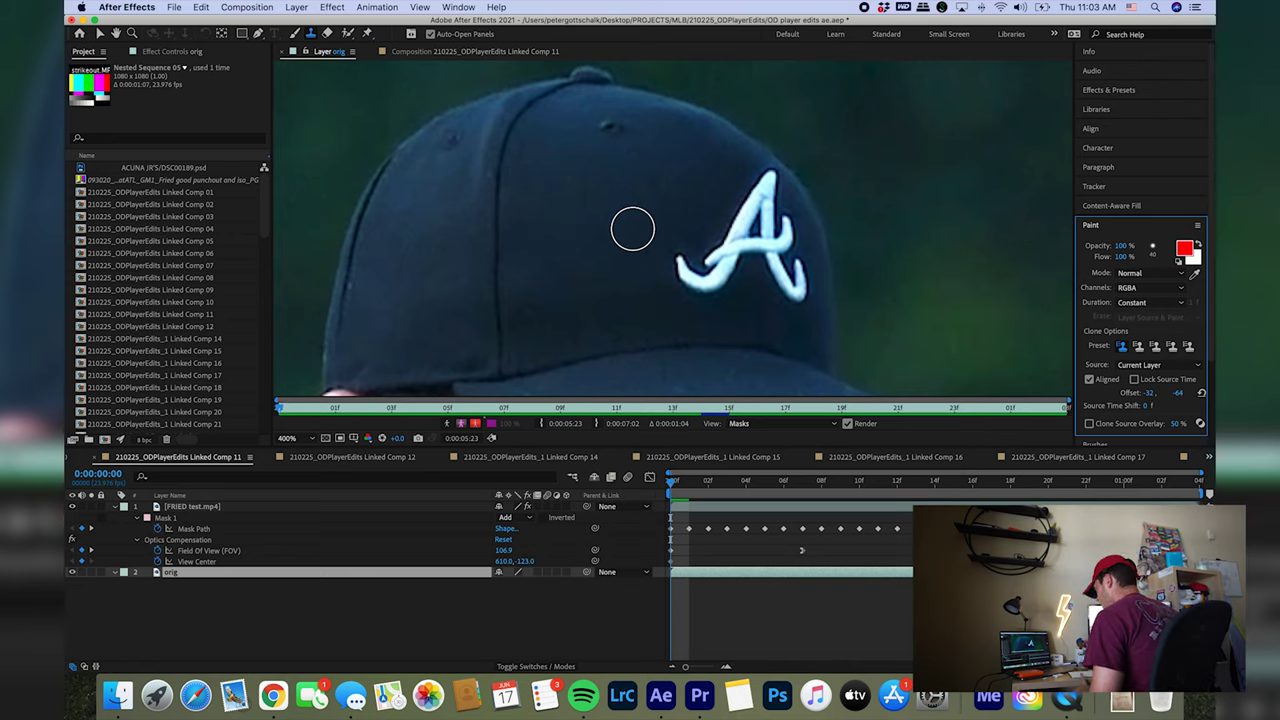
alt+click(632, 228)
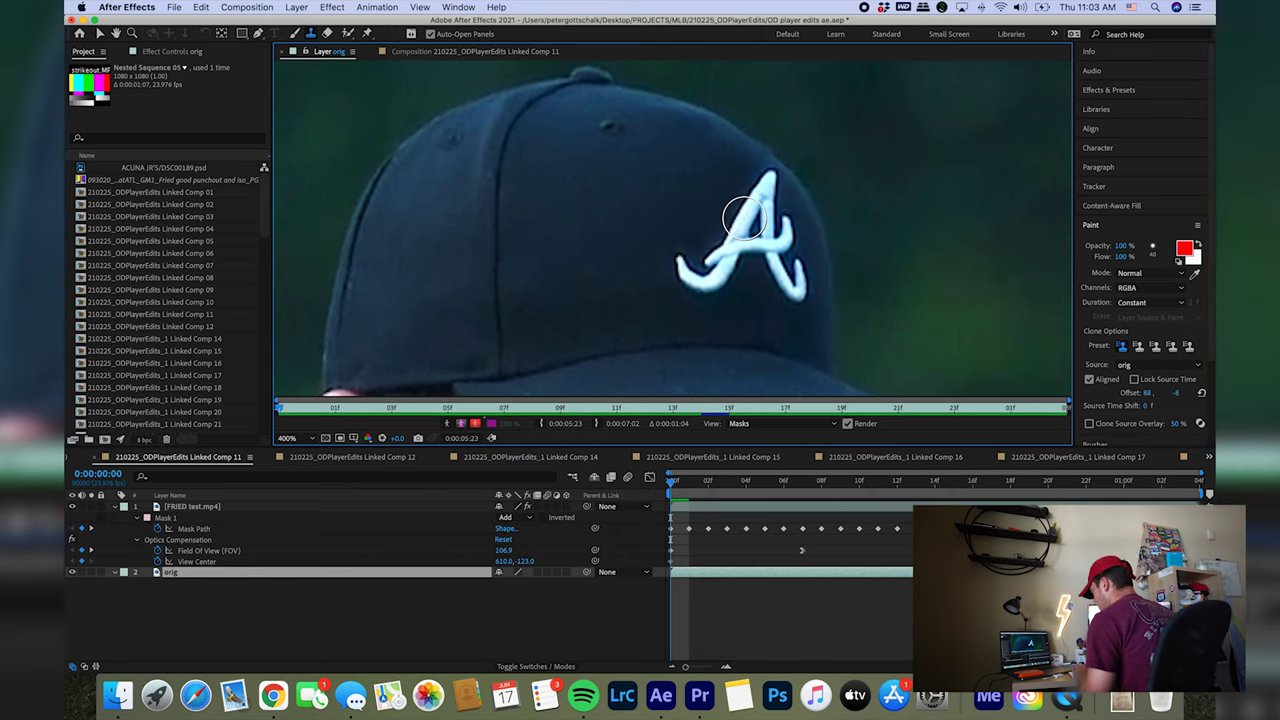
click(743, 218)
drag(743, 218, 709, 277)
mouse_move(770, 168)
mouse_down()
mouse_move(768, 258)
mouse_move(751, 209)
mouse_up()
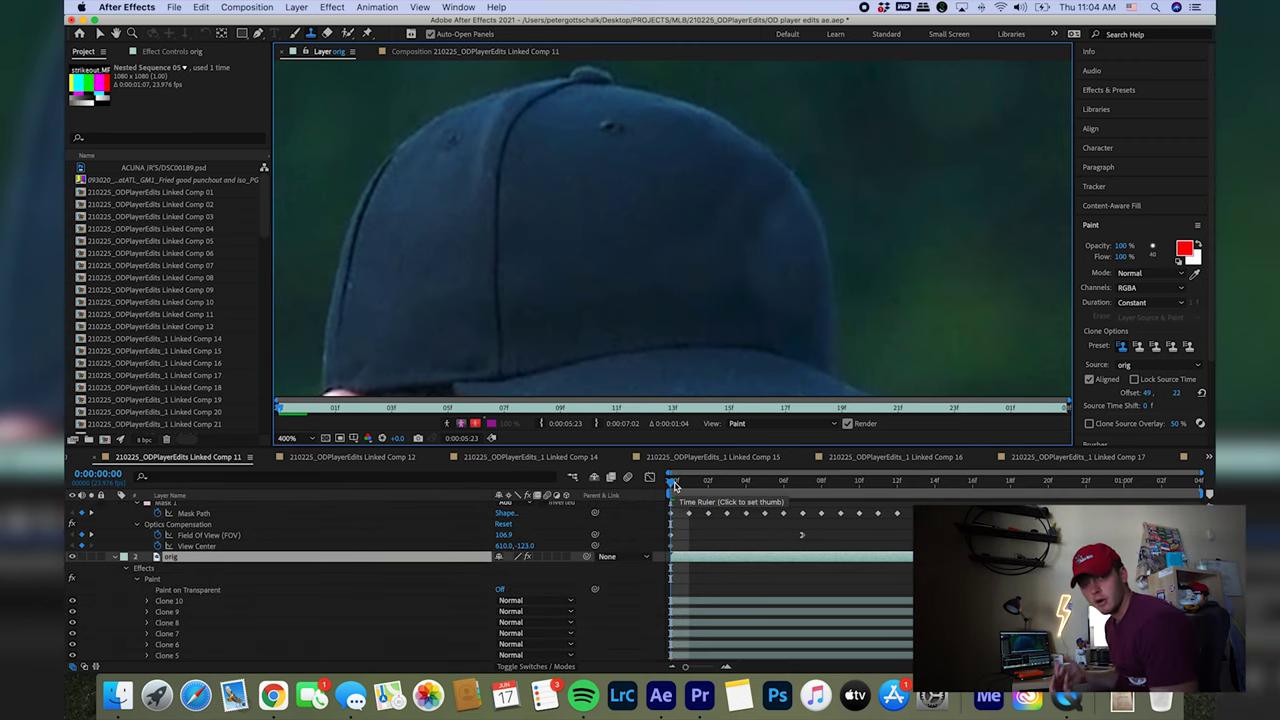
- At frame 5, resample the cap and paint out the remaining logo remnant
drag(675, 485, 783, 492)
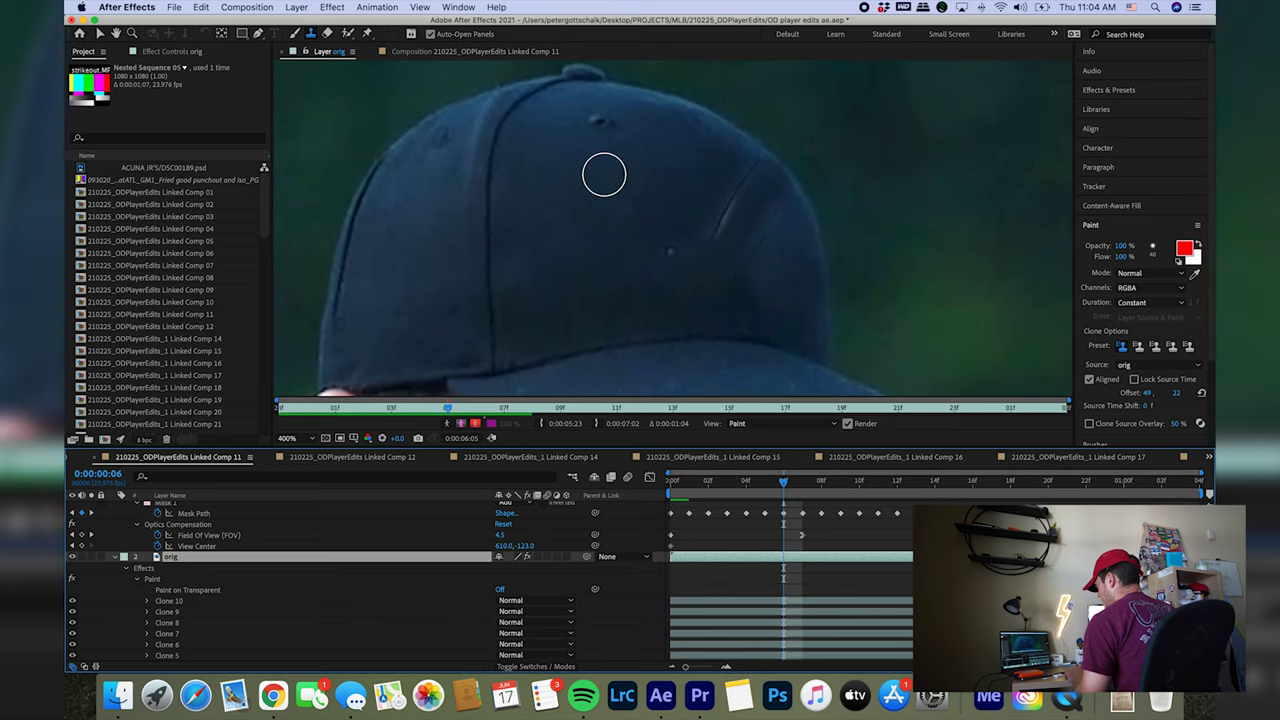
alt+click(670, 198)
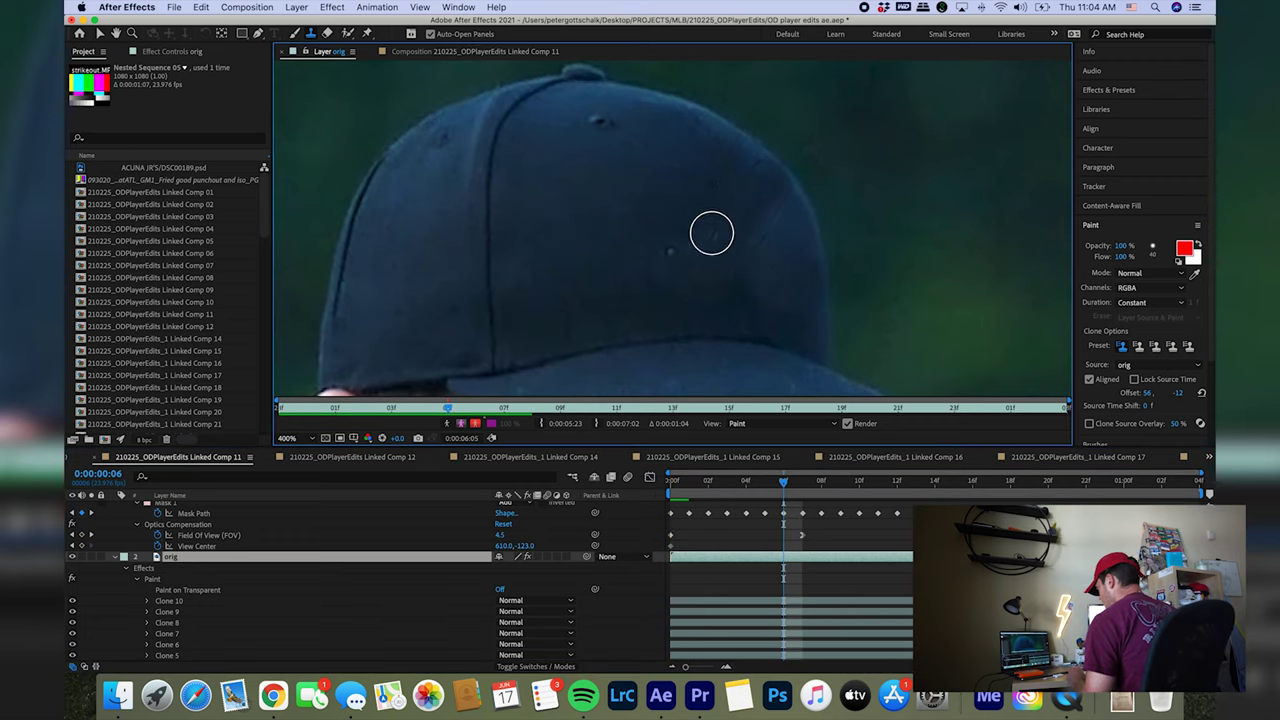
click(674, 249)
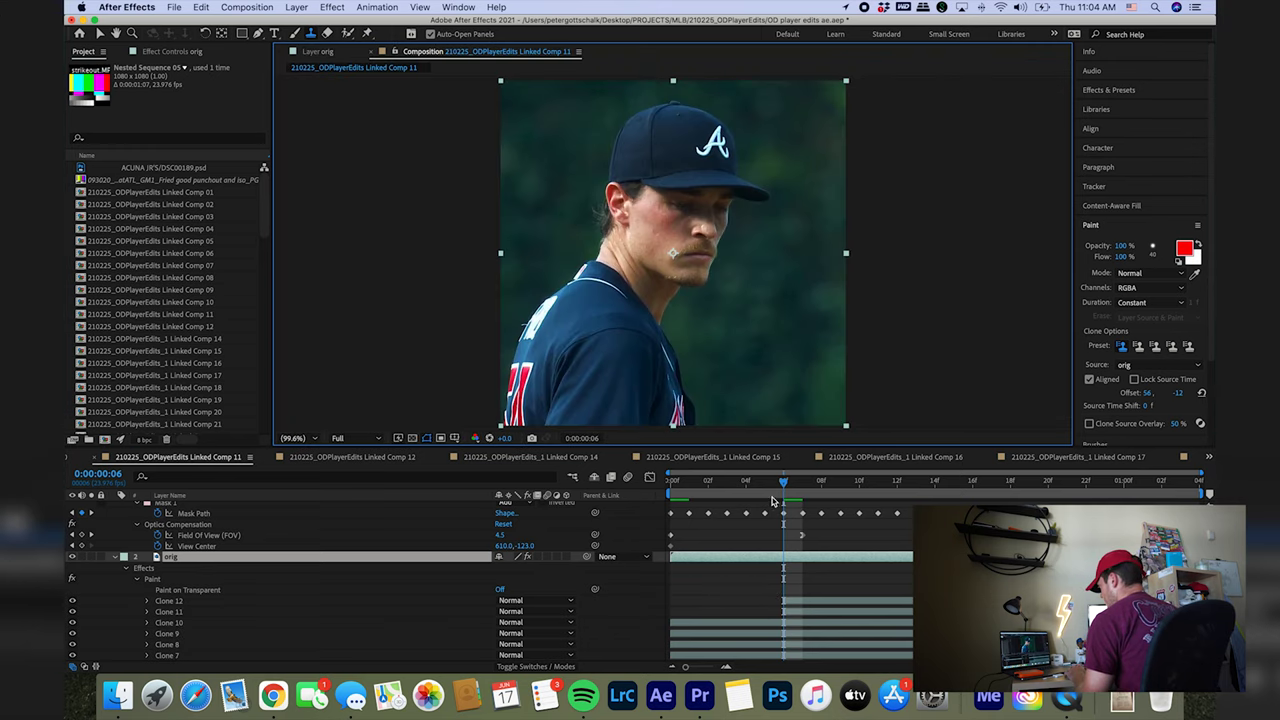
- Play back Linked Comp 11 to check the clone strokes, then return to the first frame
key(space)
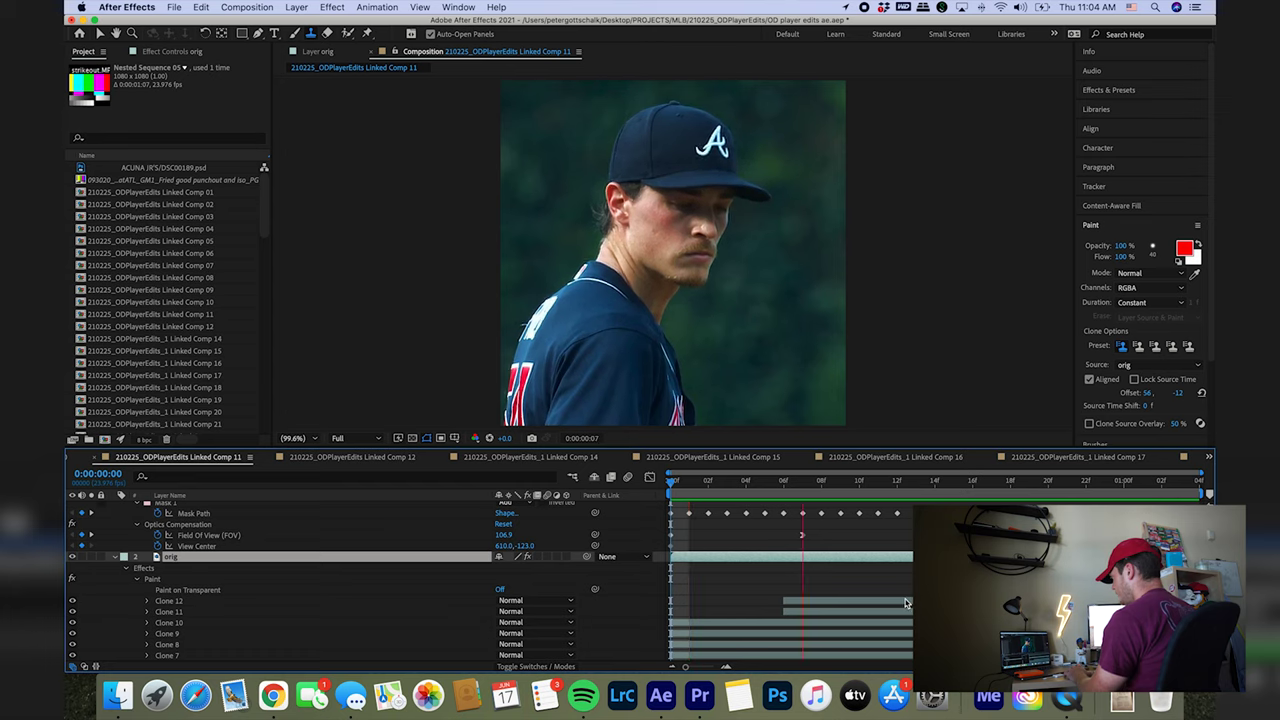
key(space)
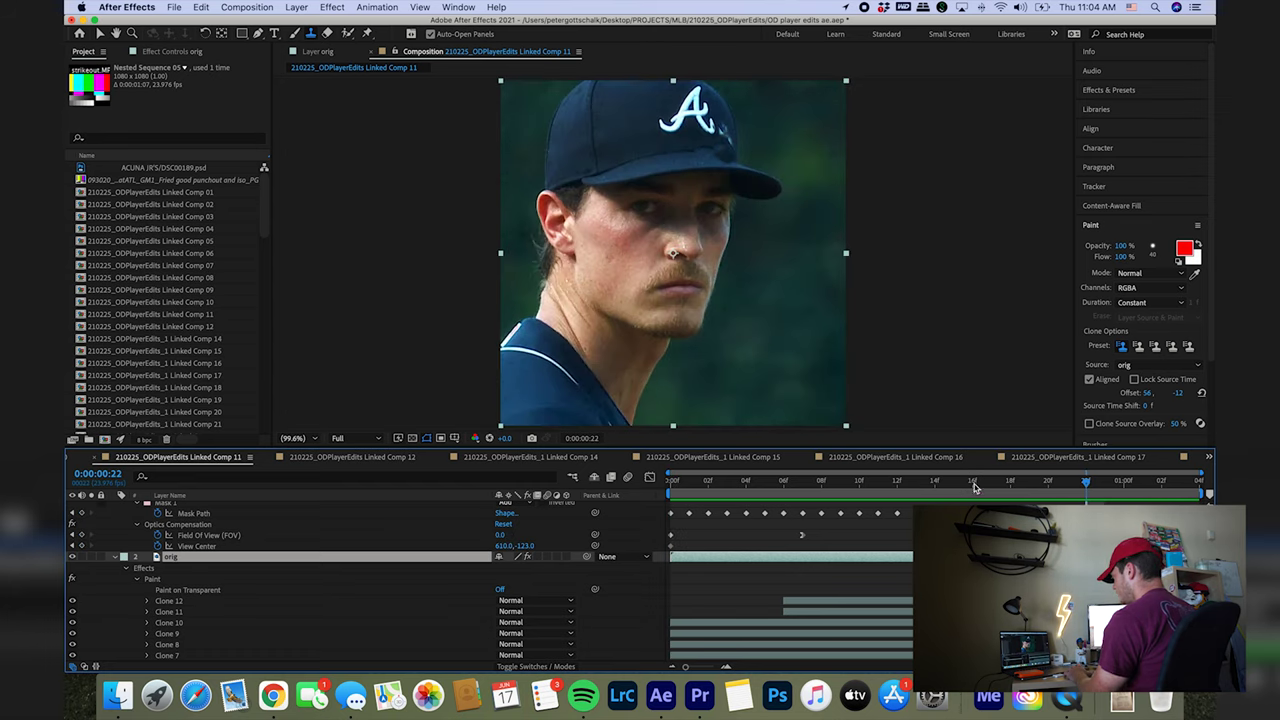
key(Home)
- Select clone strokes Clone 1 through Clone 12 and trim their out points at frame 4
scroll(729, 603, down, 2)
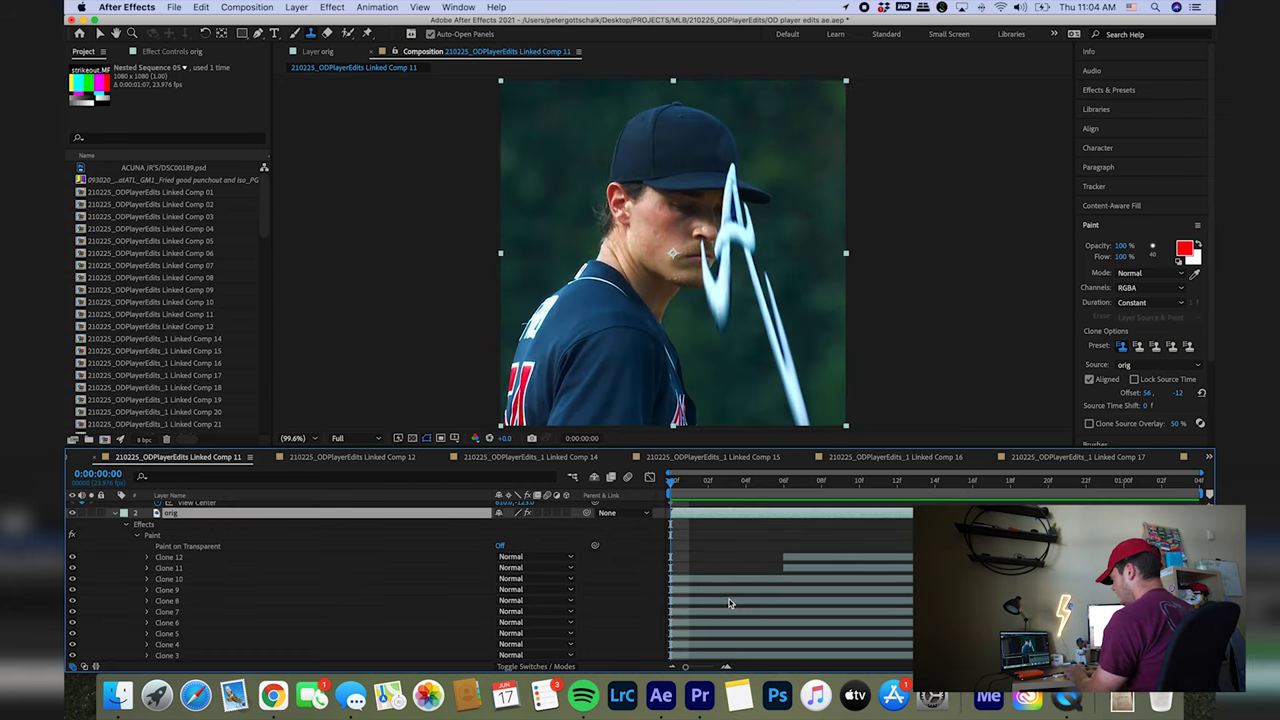
click(190, 558)
scroll(190, 566, down, 2)
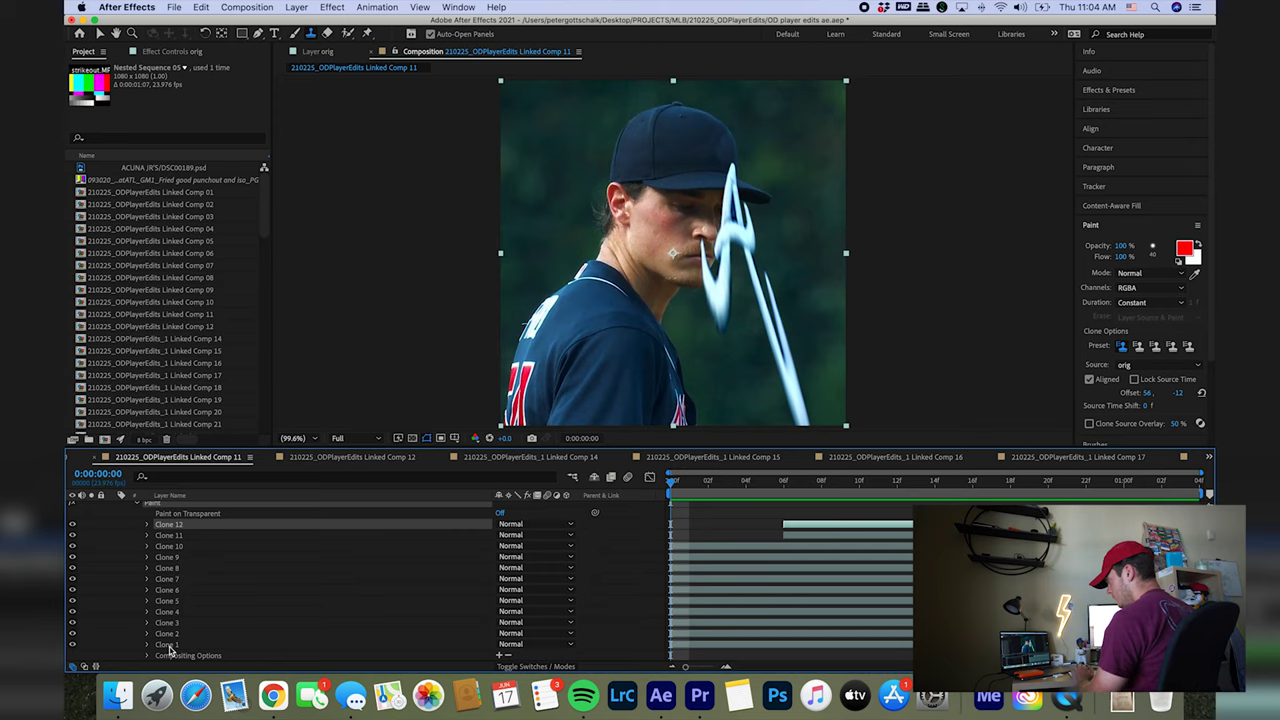
shift+click(168, 644)
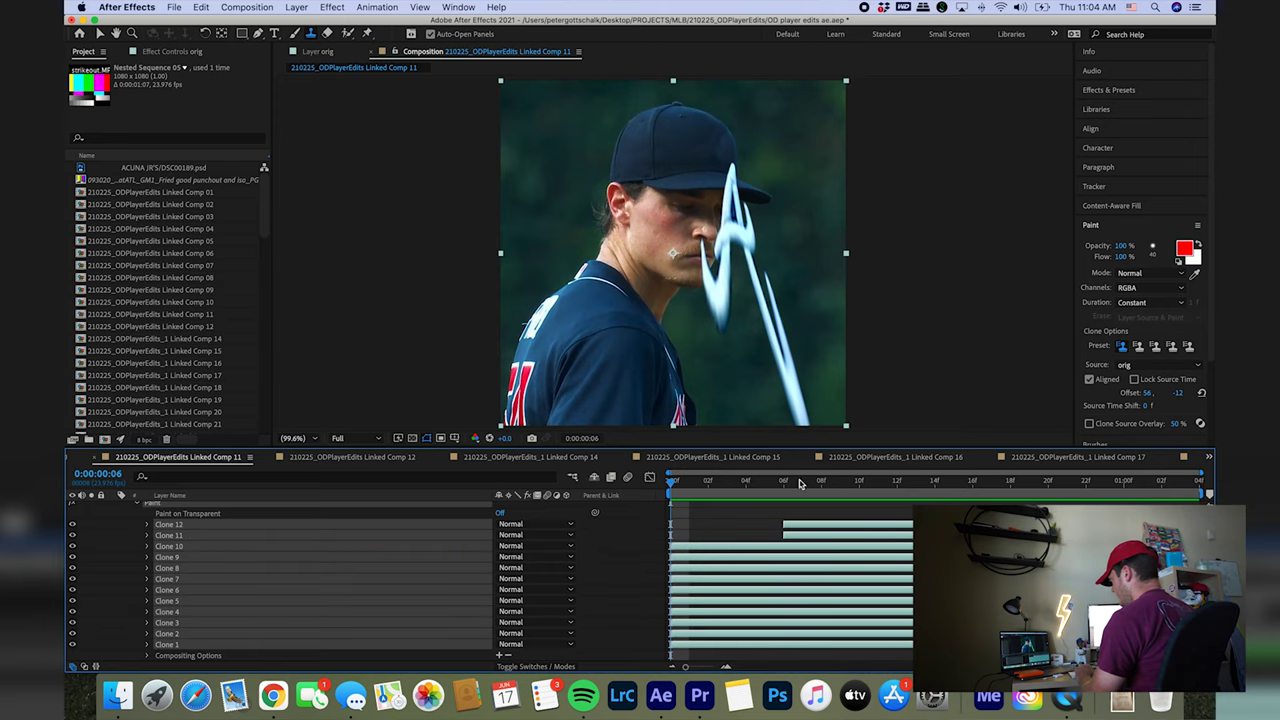
mouse_move(800, 484)
mouse_down()
mouse_move(837, 487)
mouse_move(737, 490)
mouse_move(729, 507)
mouse_up()
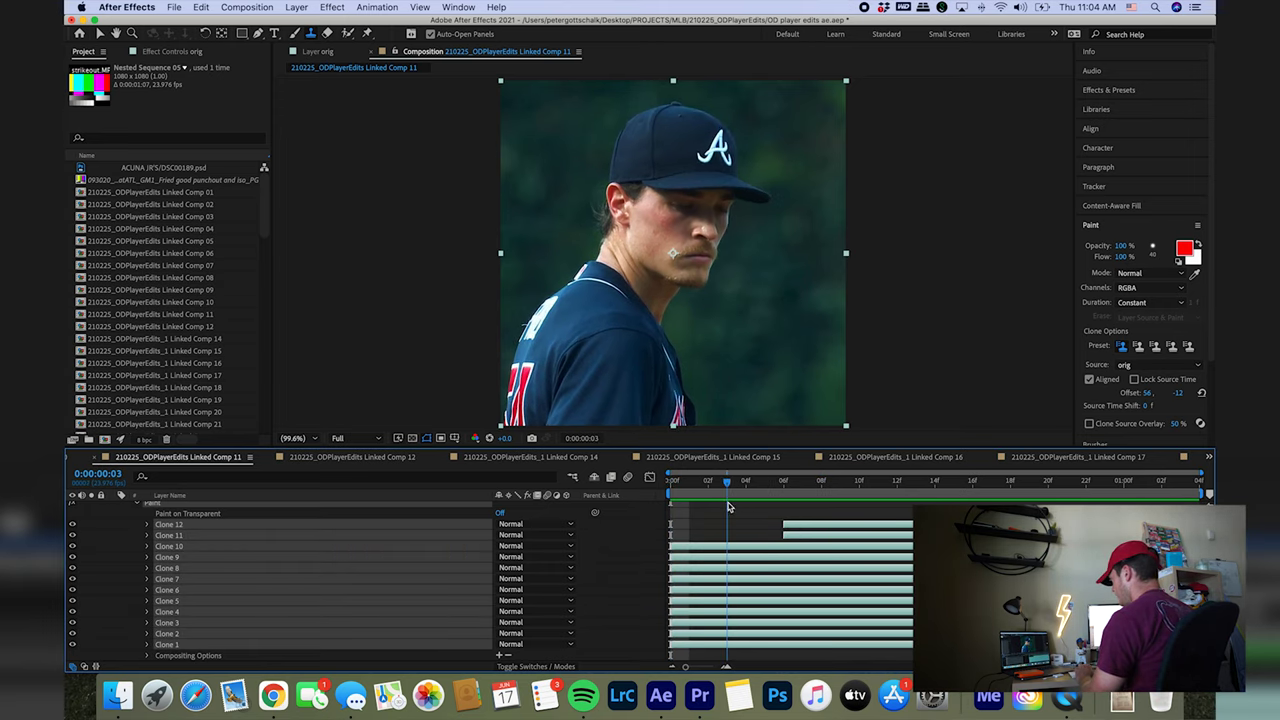
key(Page_Down)
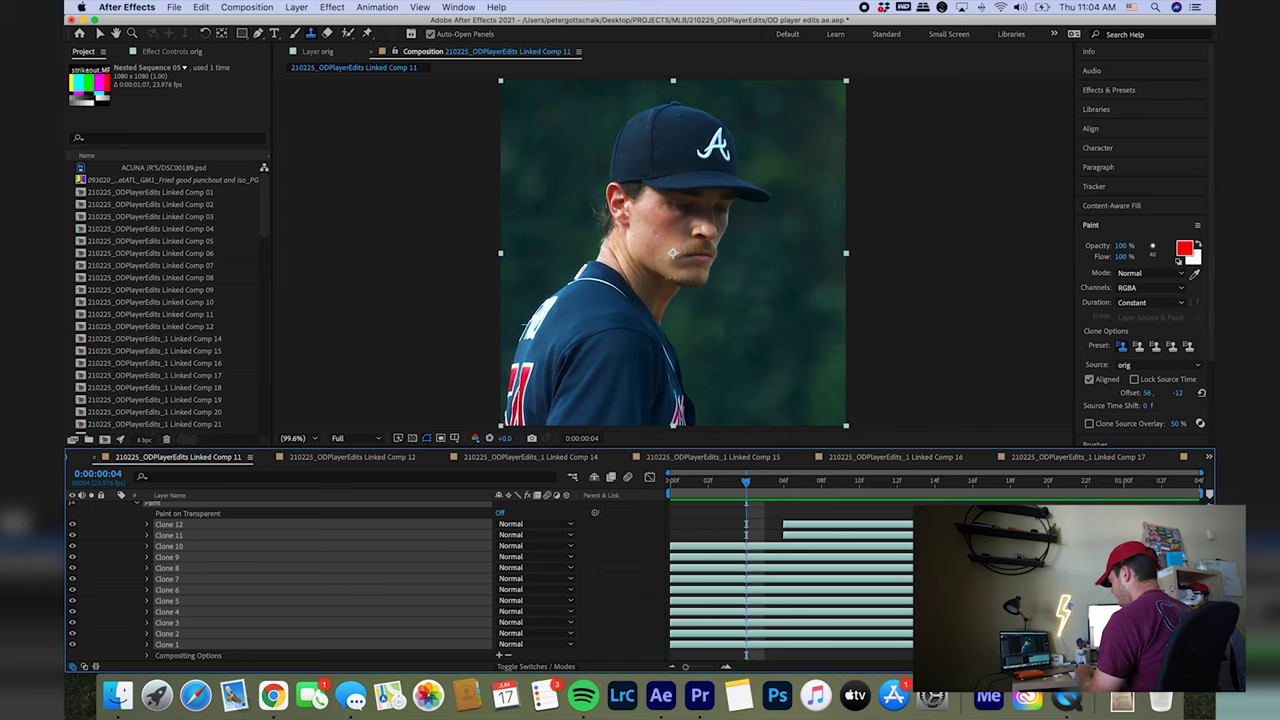
key(alt+bracketright)
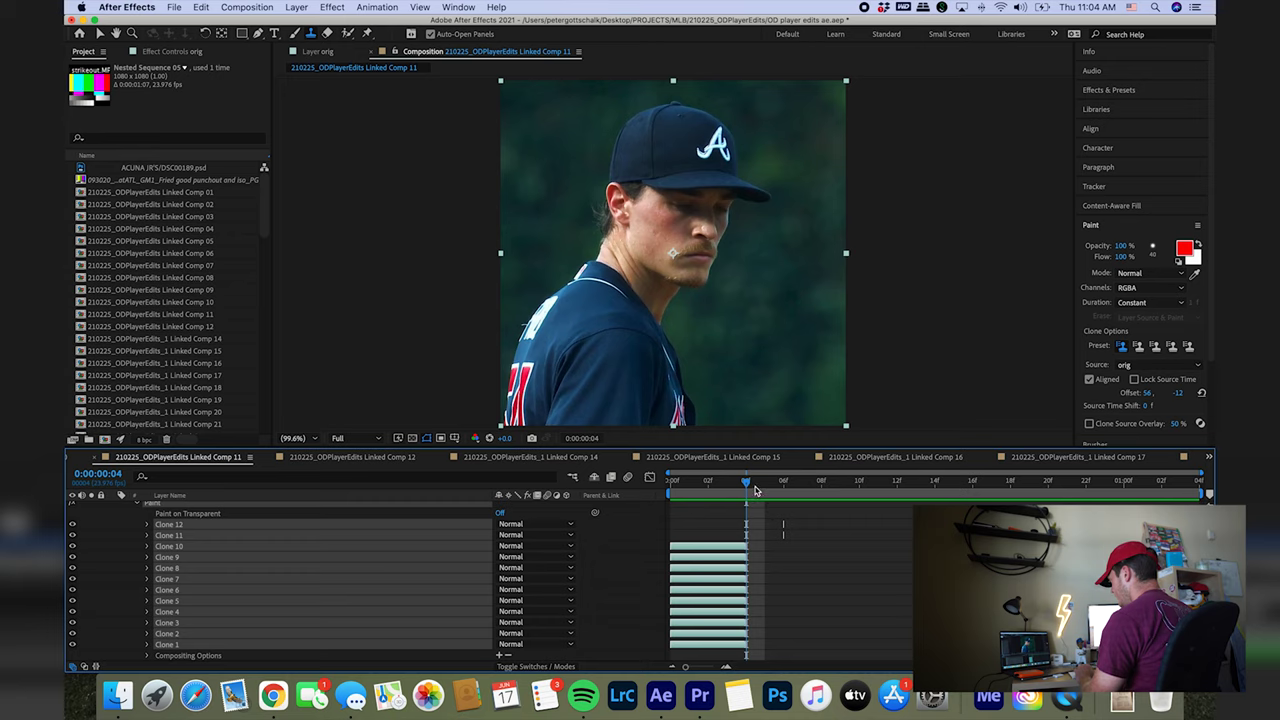
- Preview the edited composition from the first frame and step through frames
drag(706, 493, 627, 507)
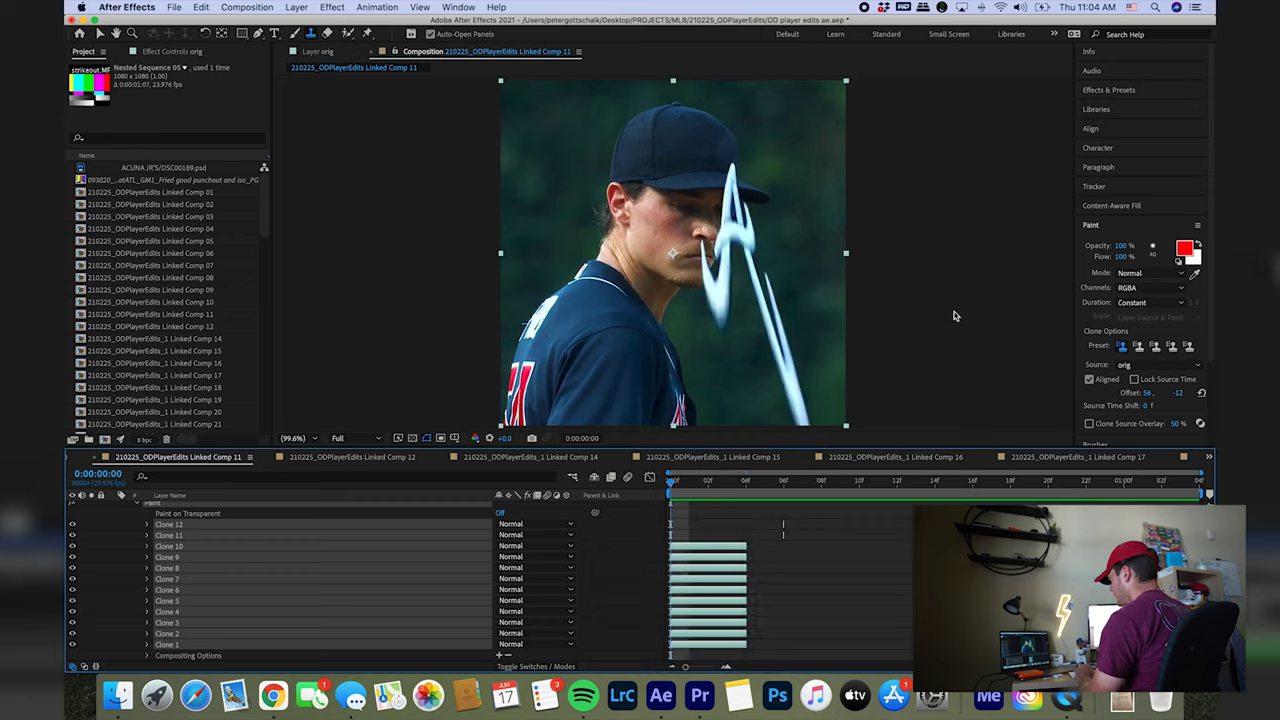
key(space)
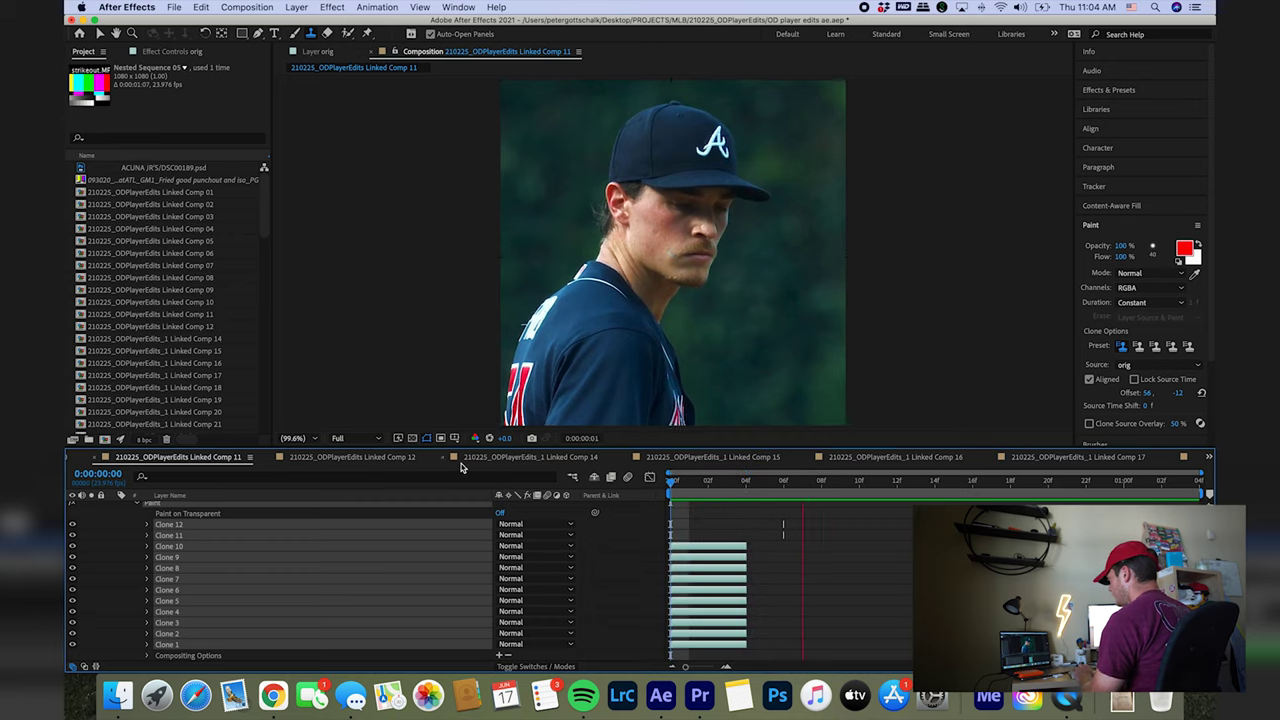
key(space)
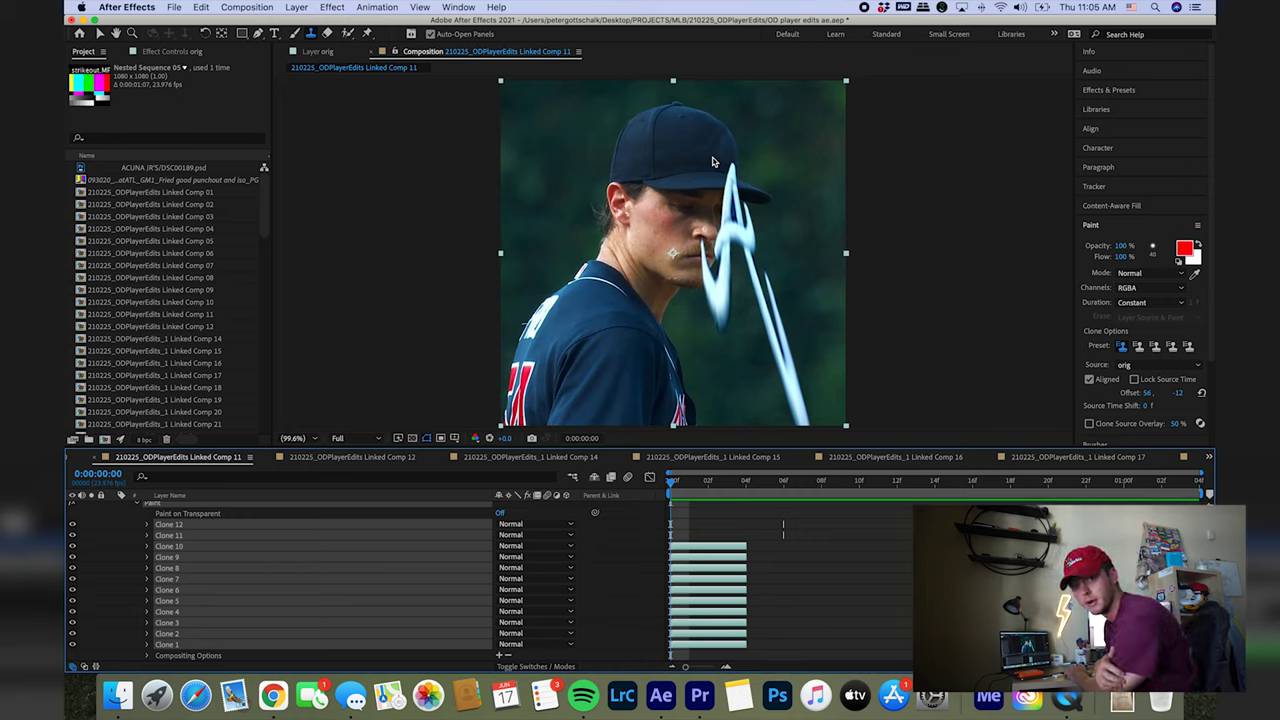
key(Page_Down)
key(Page_Down)
key(Page_Down)
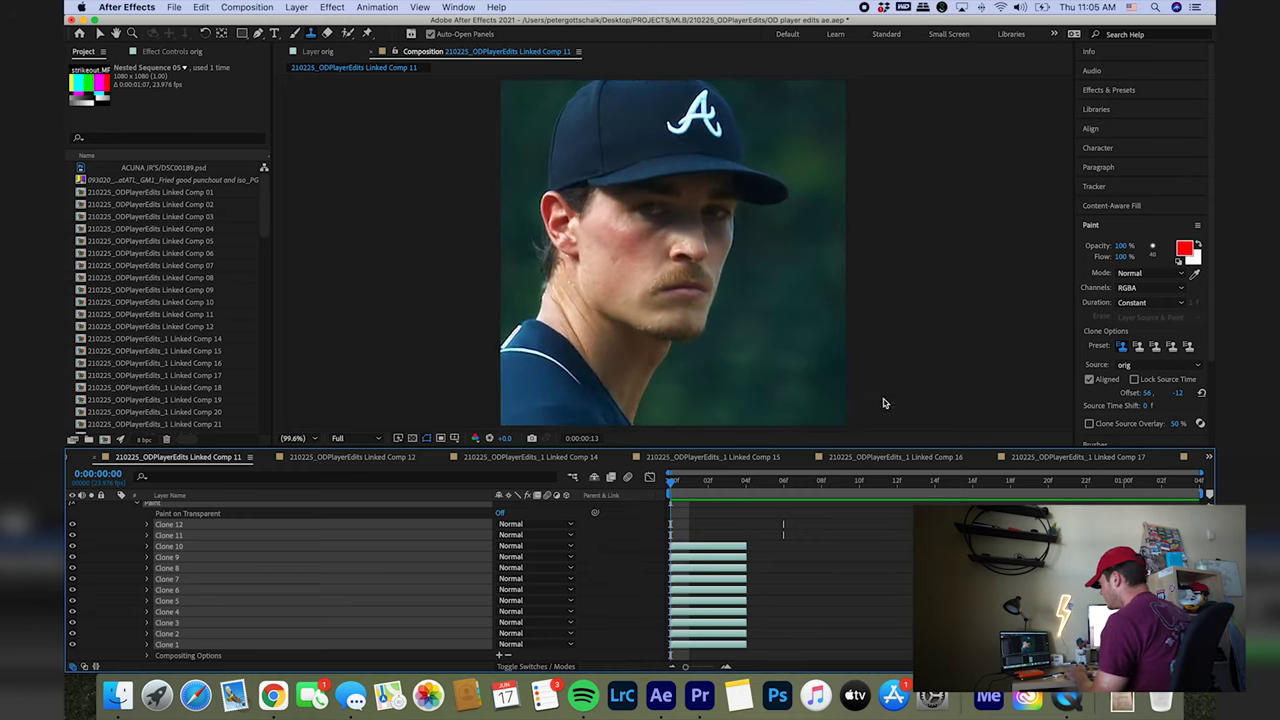
key(space)
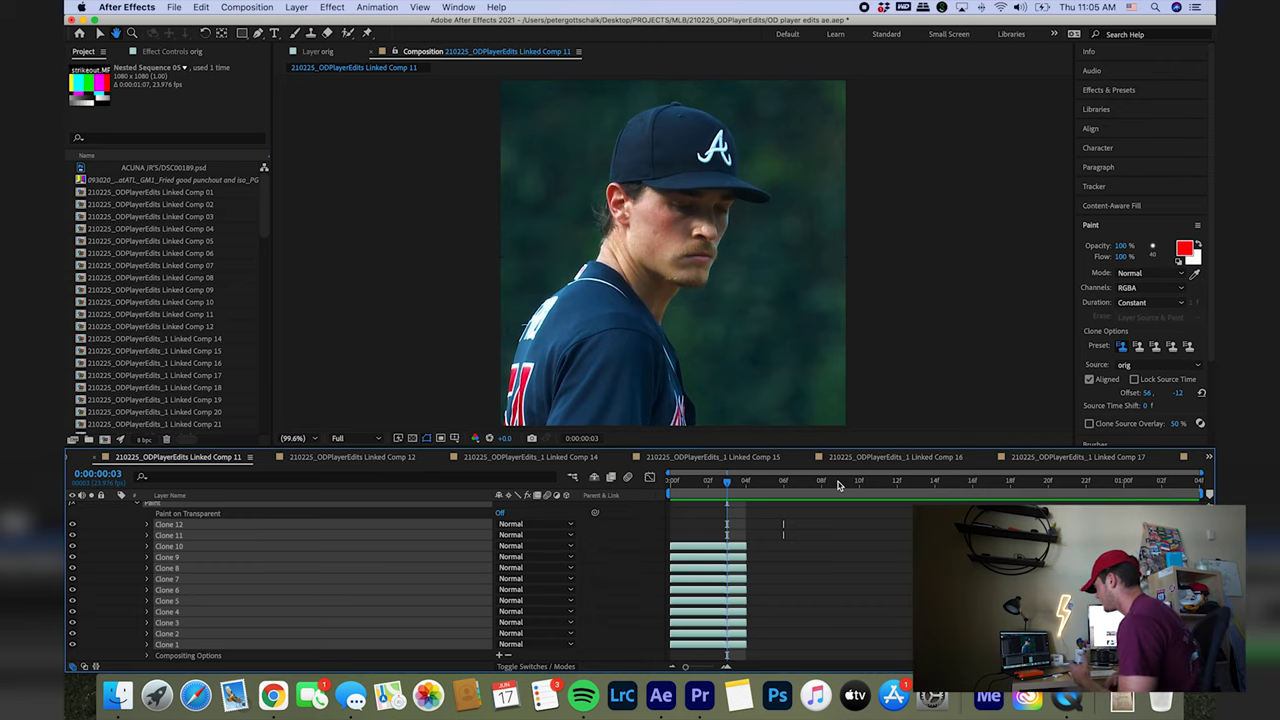